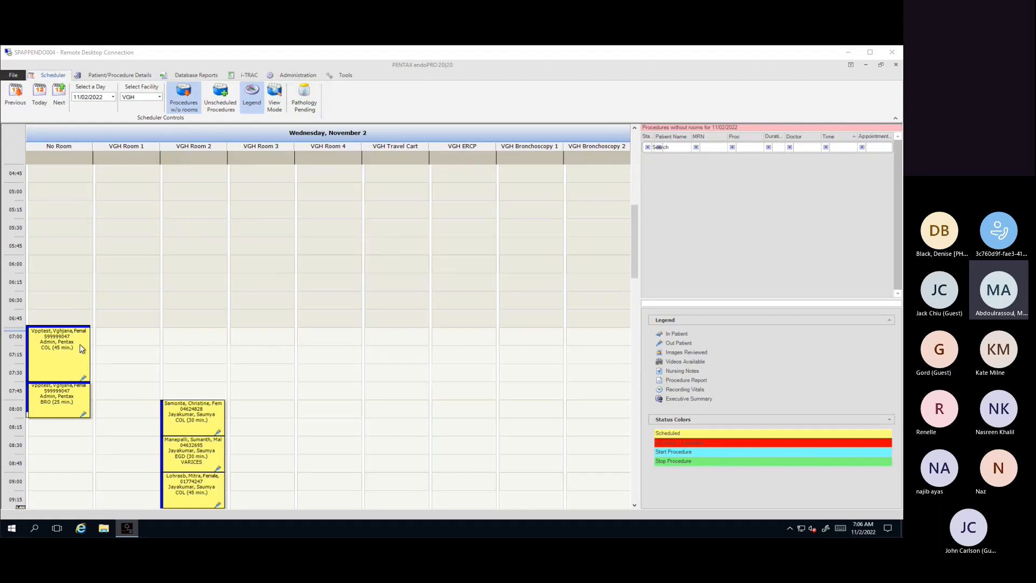
Step: Start and then stop the 45-minute COL procedure scheduled at 07:00 in the No Room column
right_click(76, 352)
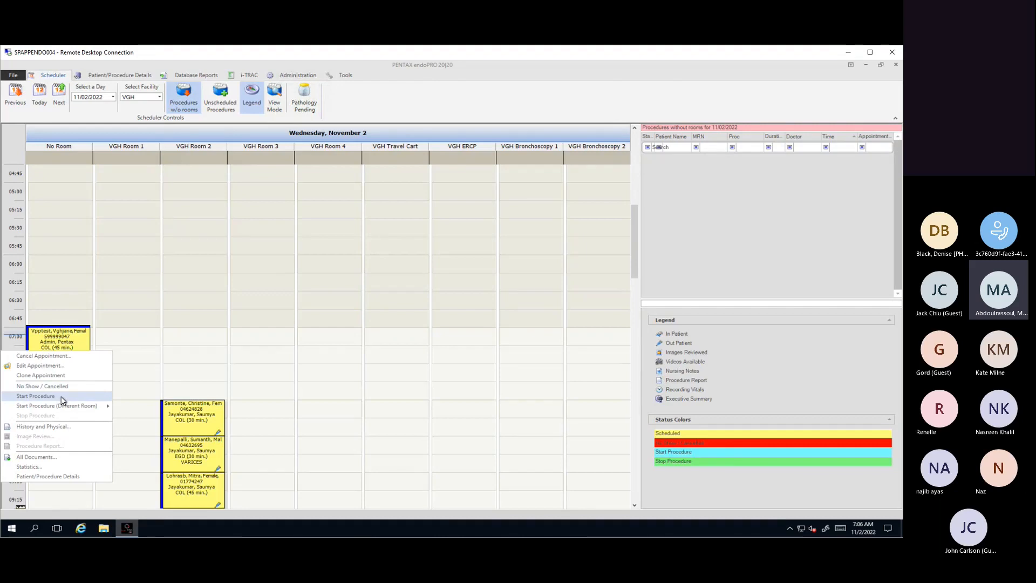
left_click(114, 398)
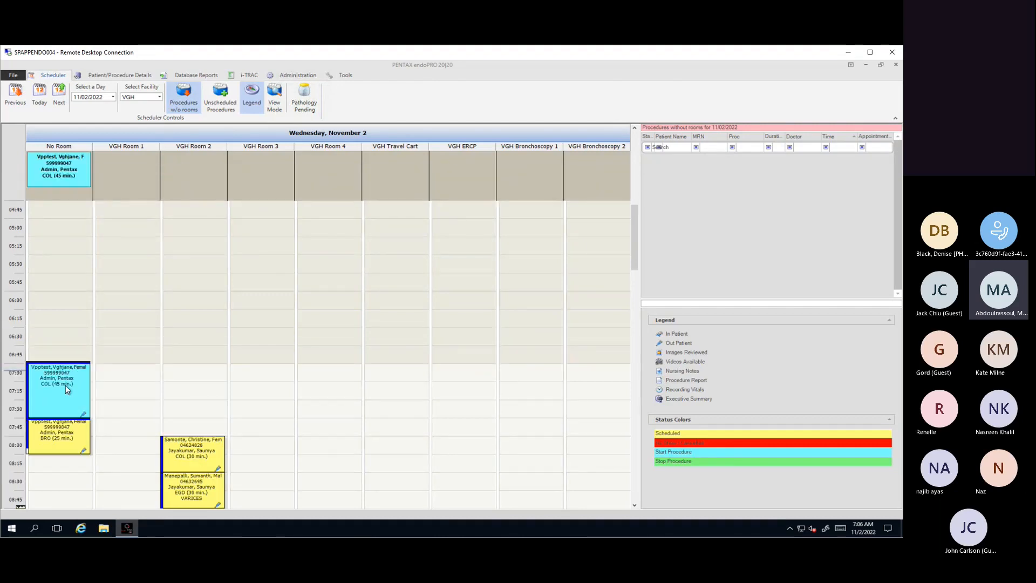
right_click(66, 385)
left_click(38, 307)
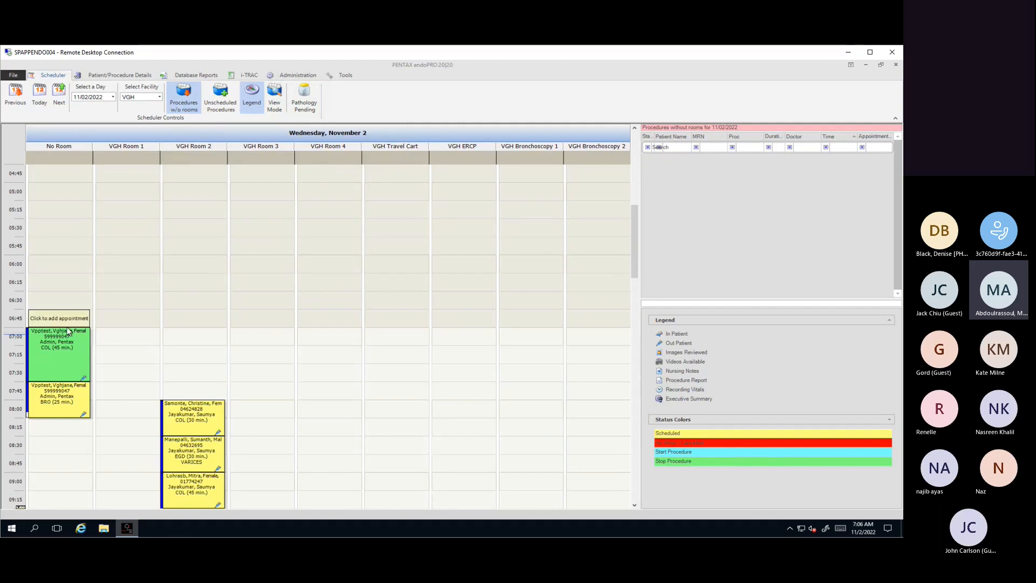
Step: Open Image Review for the stopped COL procedure and widen the annotations area slightly
right_click(70, 345)
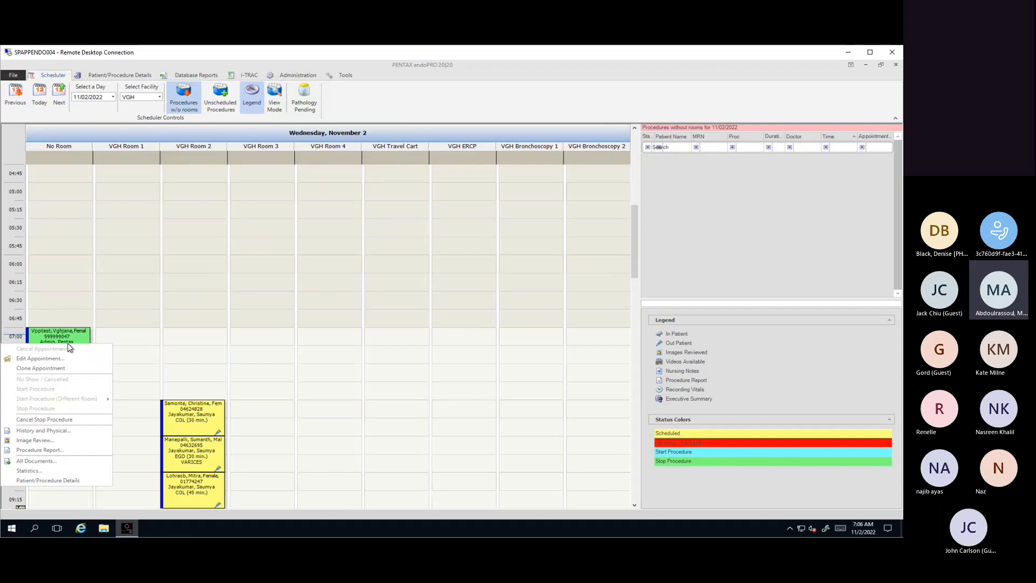
left_click(43, 440)
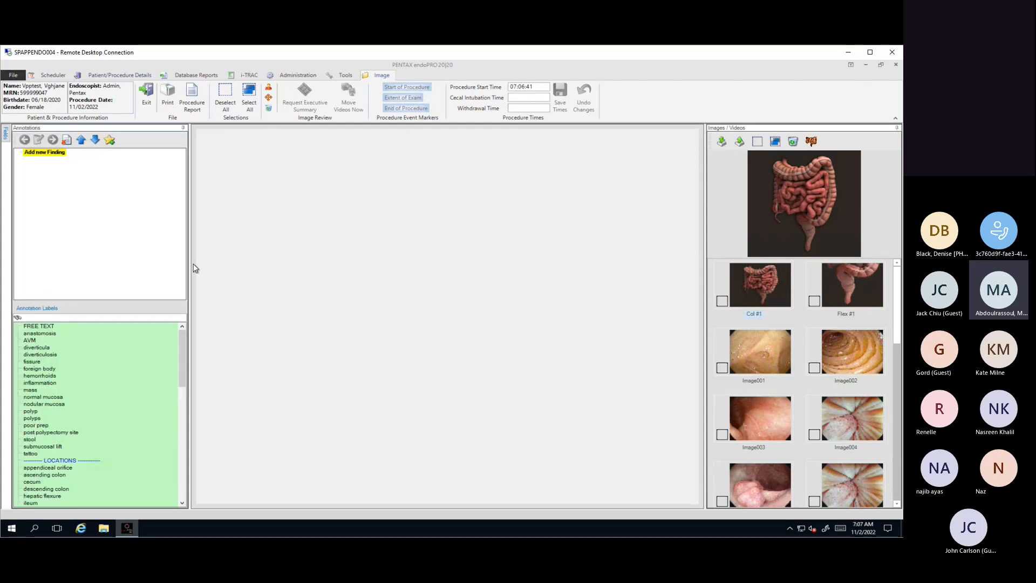
mouse_move(192, 266)
left_mouse_down()
mouse_move(239, 270)
mouse_move(209, 269)
left_mouse_up()
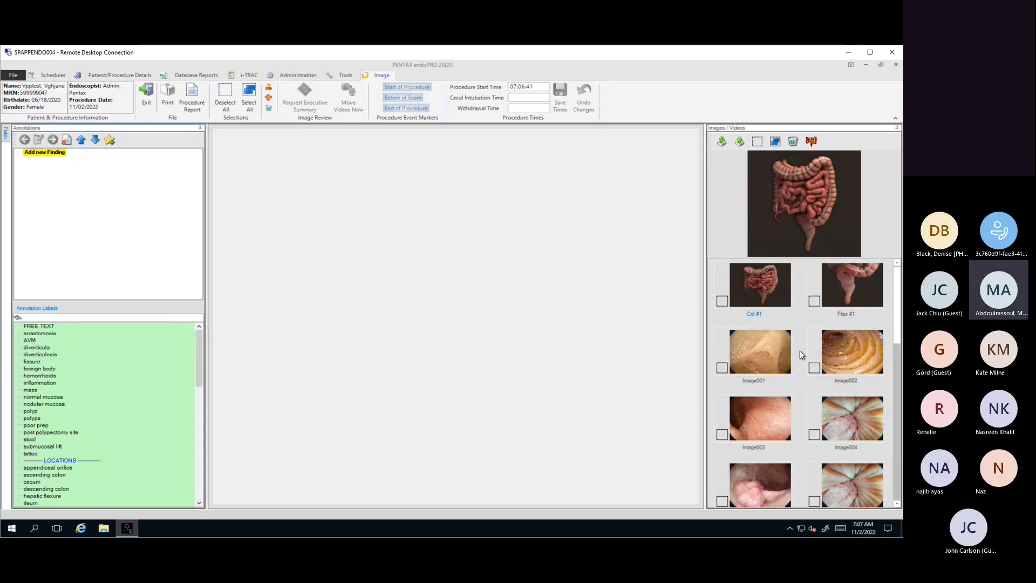
Step: Select Image001, Image002, Image005 and Image008 for display in the image review
left_click(723, 368)
left_click(722, 500)
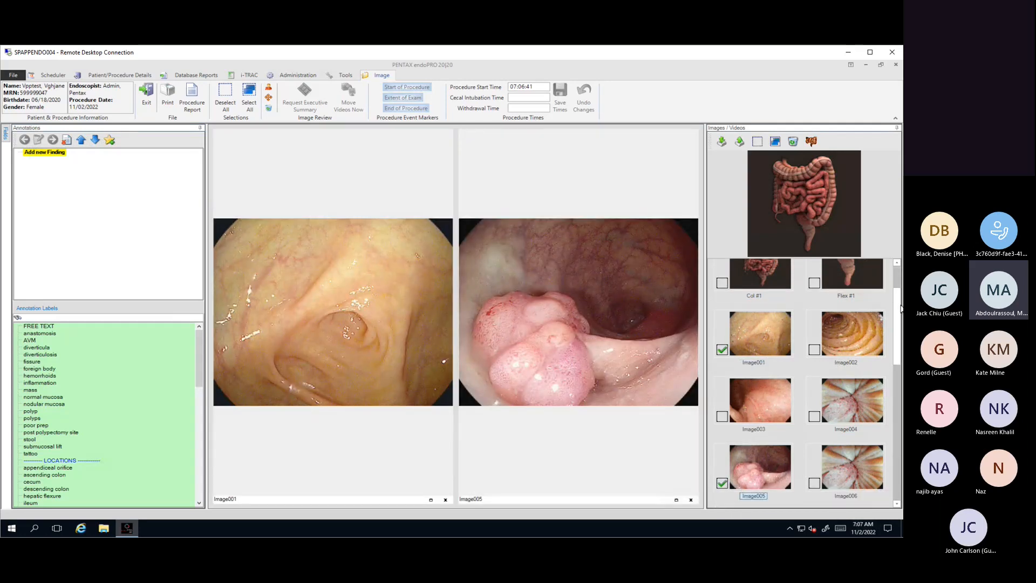
left_click_drag(897, 324, 893, 472)
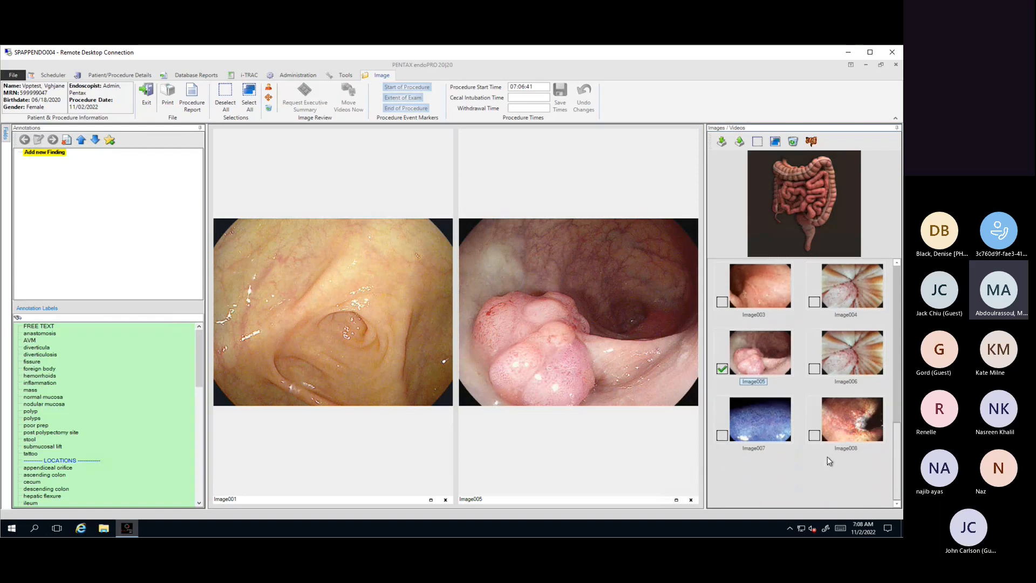
left_click(815, 434)
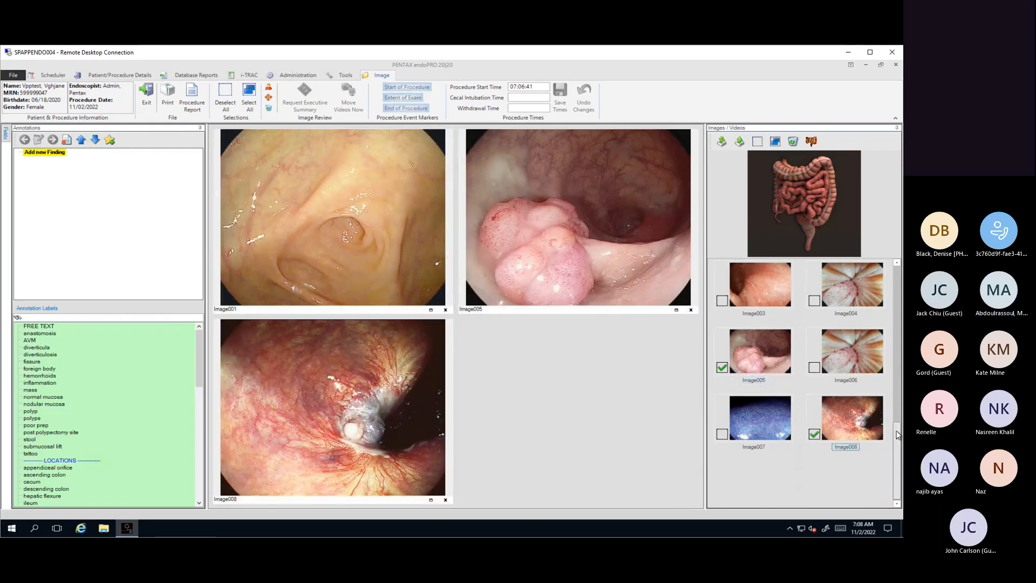
left_click_drag(898, 427, 899, 315)
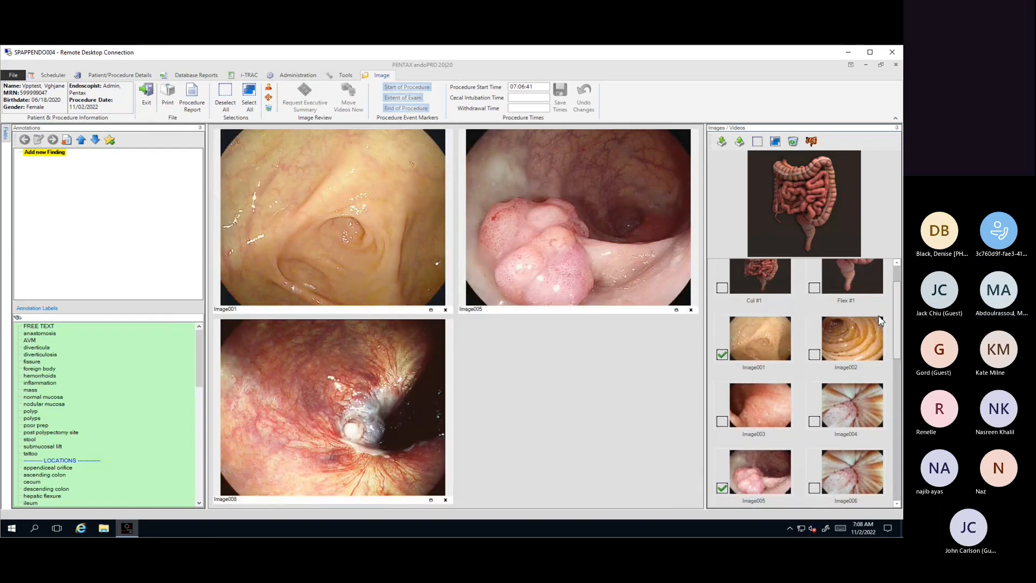
left_click(815, 355)
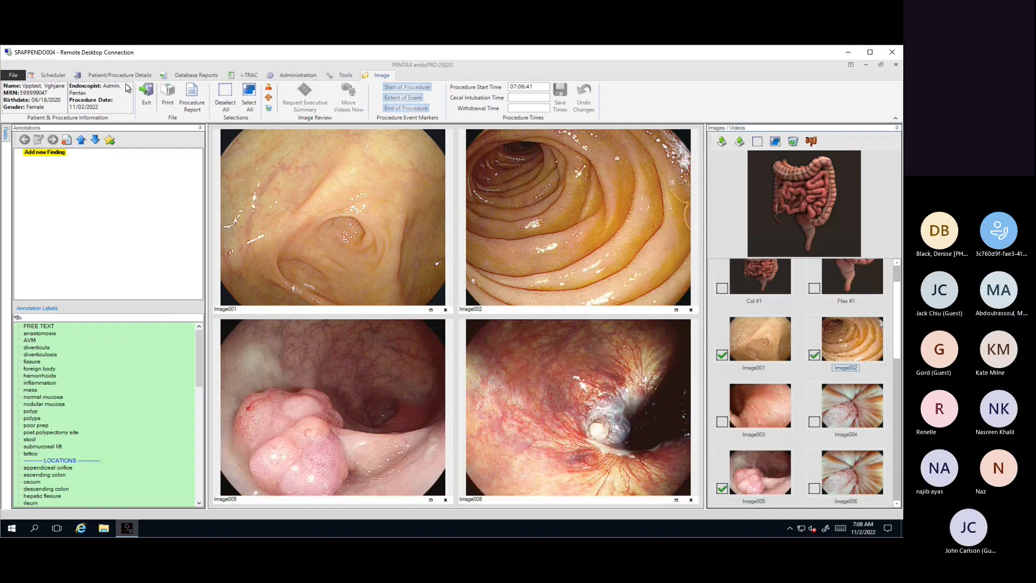
Step: Mark Image002 as Start of Procedure and Image001 as Extent of Exam
mouse_move(6, 133)
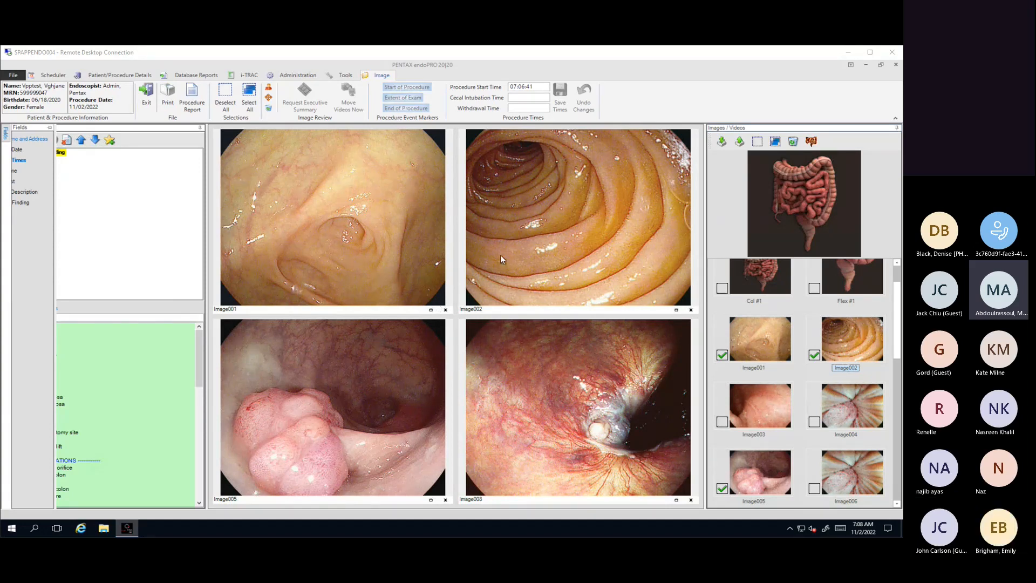
left_click(494, 310)
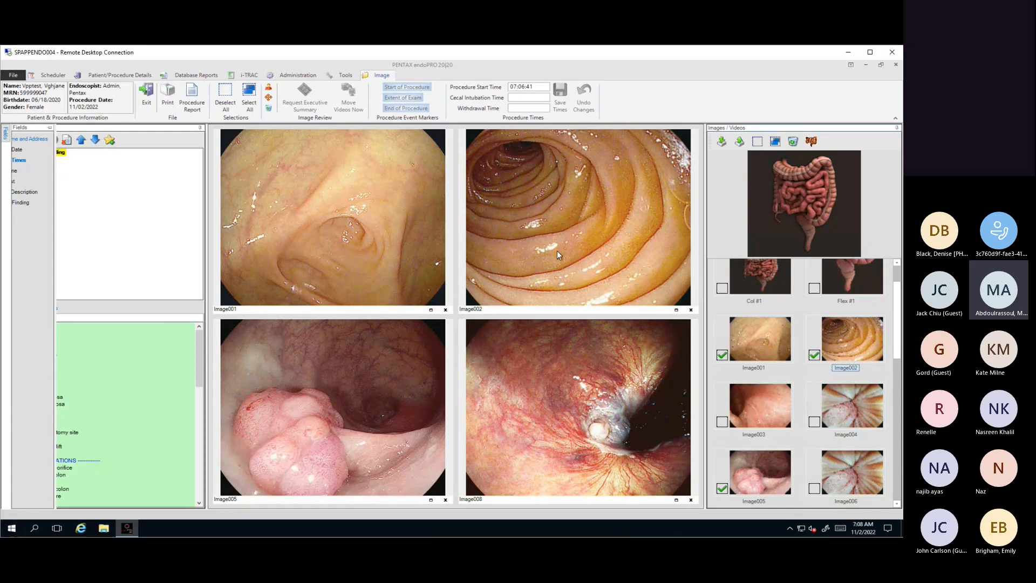
left_click(414, 90)
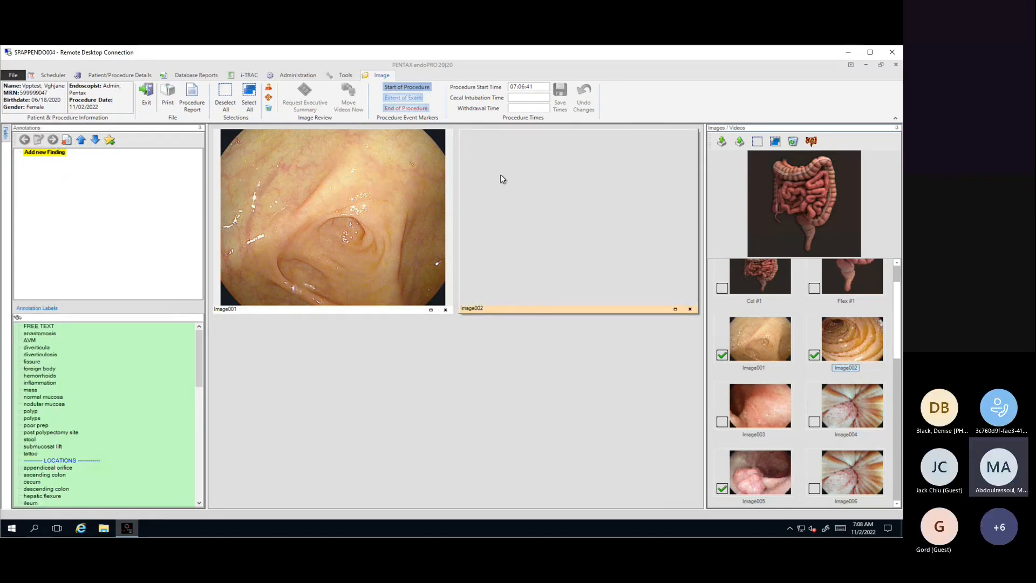
left_click(273, 309)
left_click(404, 97)
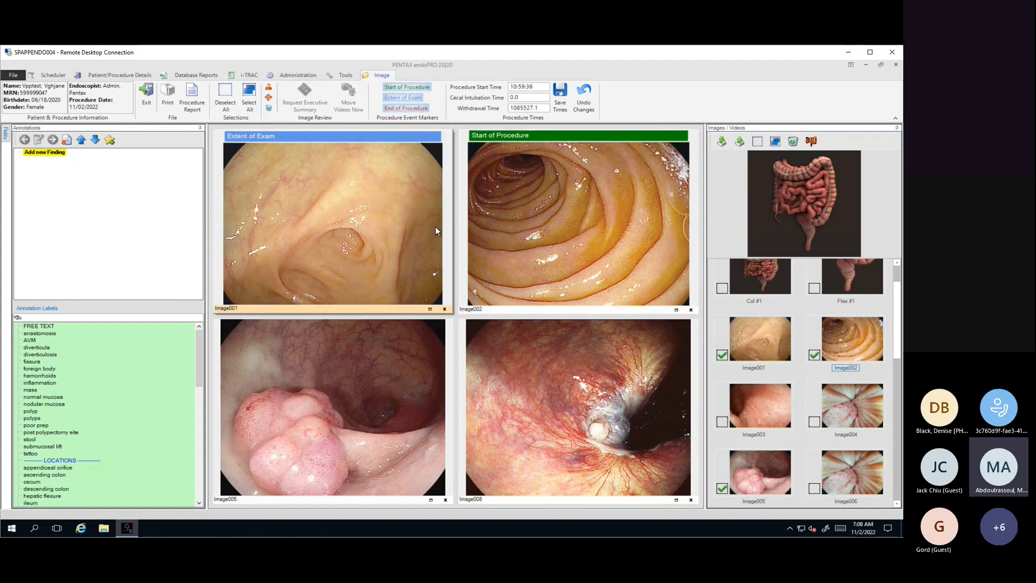
Step: Keep Image001 as Extent of Exam and mark Image008 as End of Procedure
left_click(405, 108)
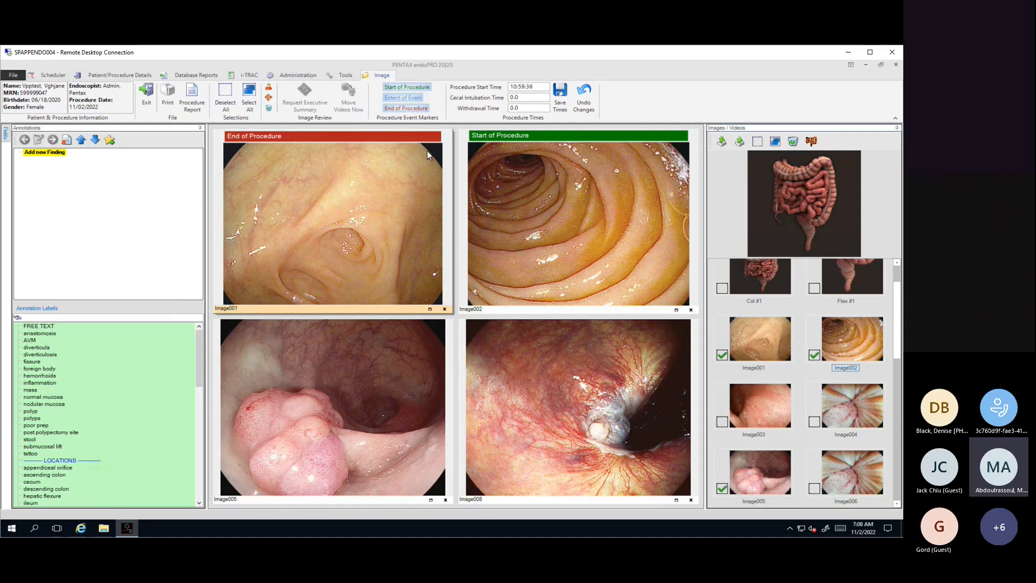
left_click(403, 98)
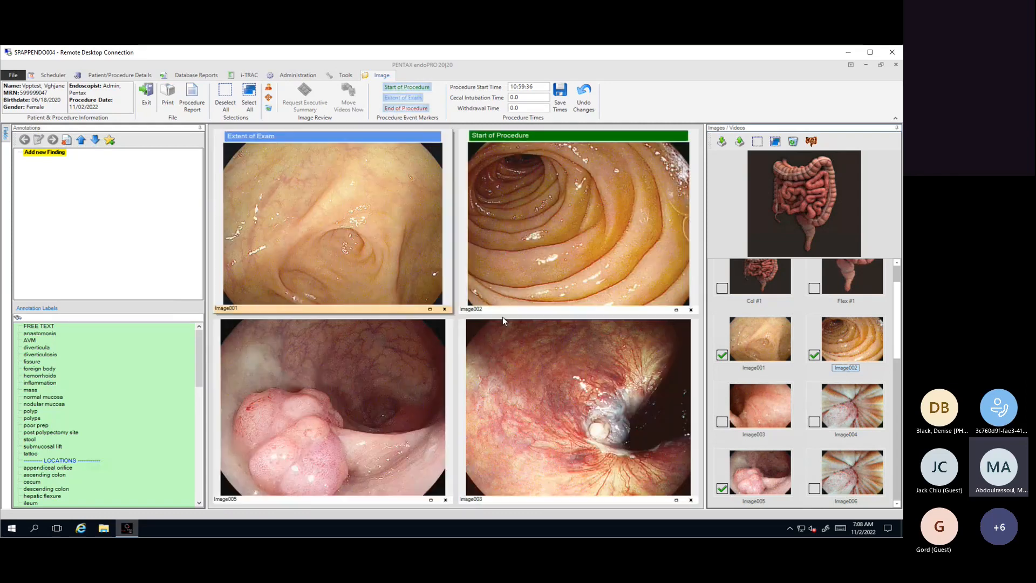
left_click(527, 370)
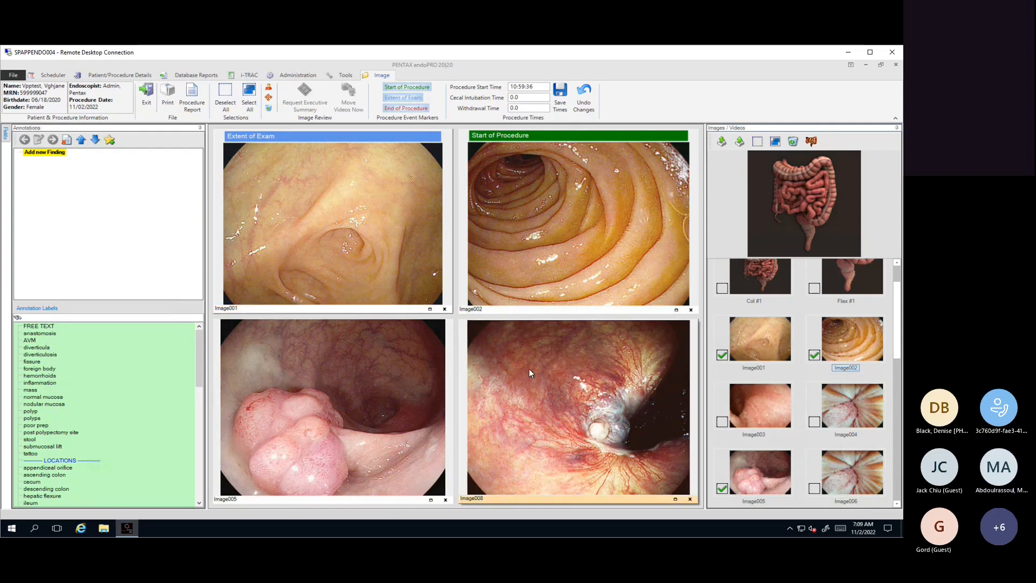
left_click(403, 108)
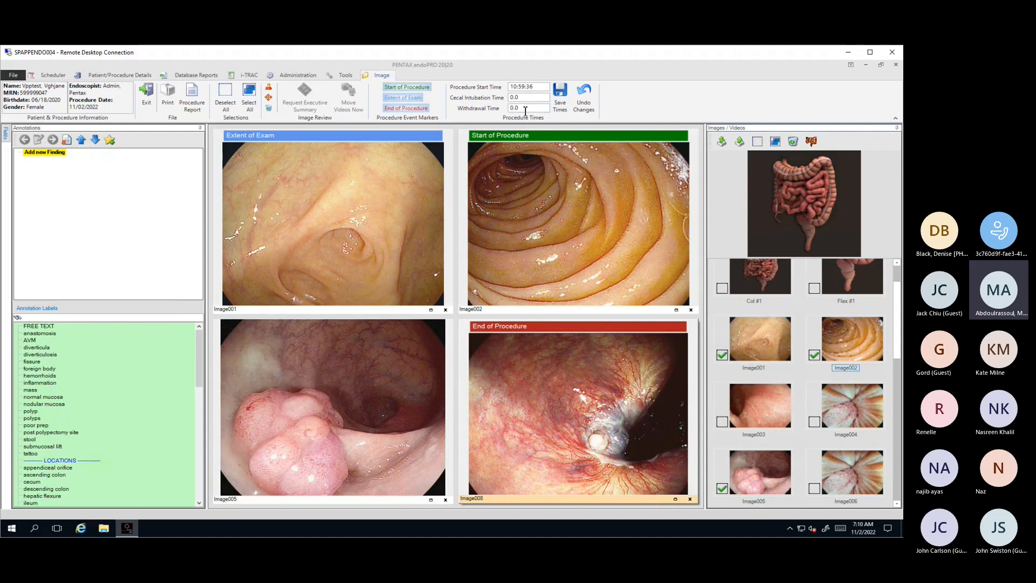
Step: Set the withdrawal time to 7 and save the procedure times with the reason Other and the comment "N/A"
left_click(497, 111)
type("7")
left_click(564, 104)
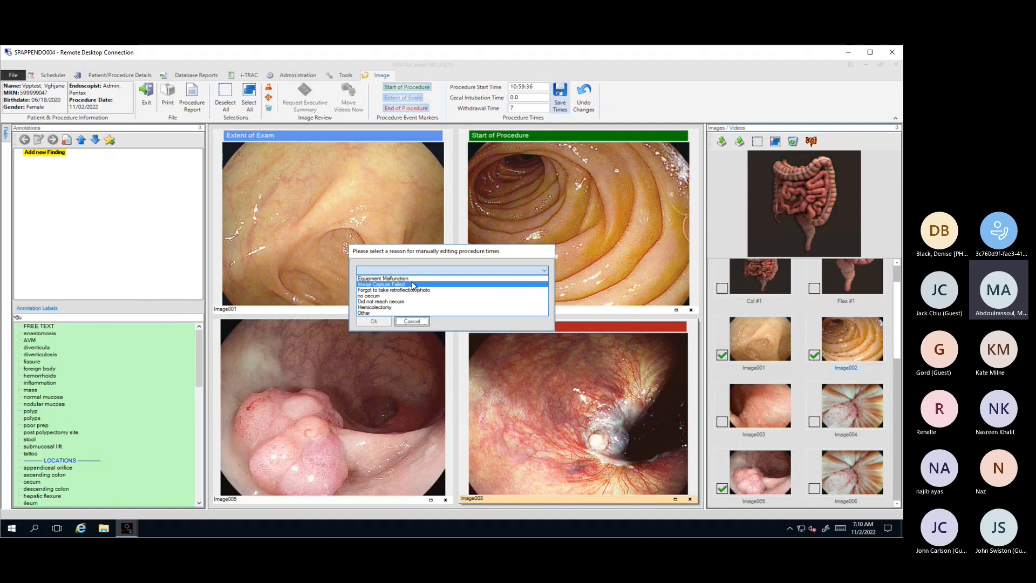
left_click(365, 314)
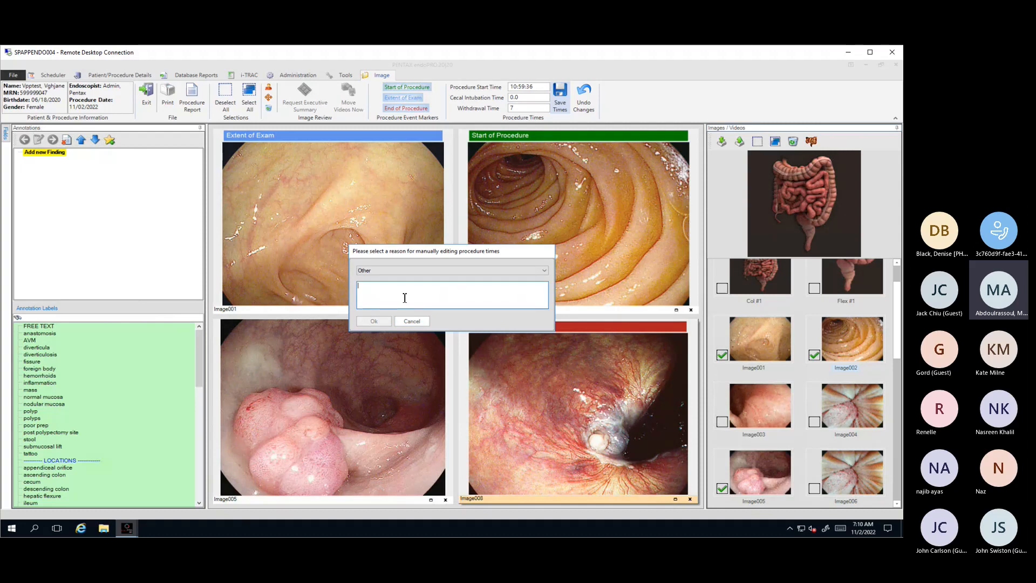
type("N/A")
left_click(377, 322)
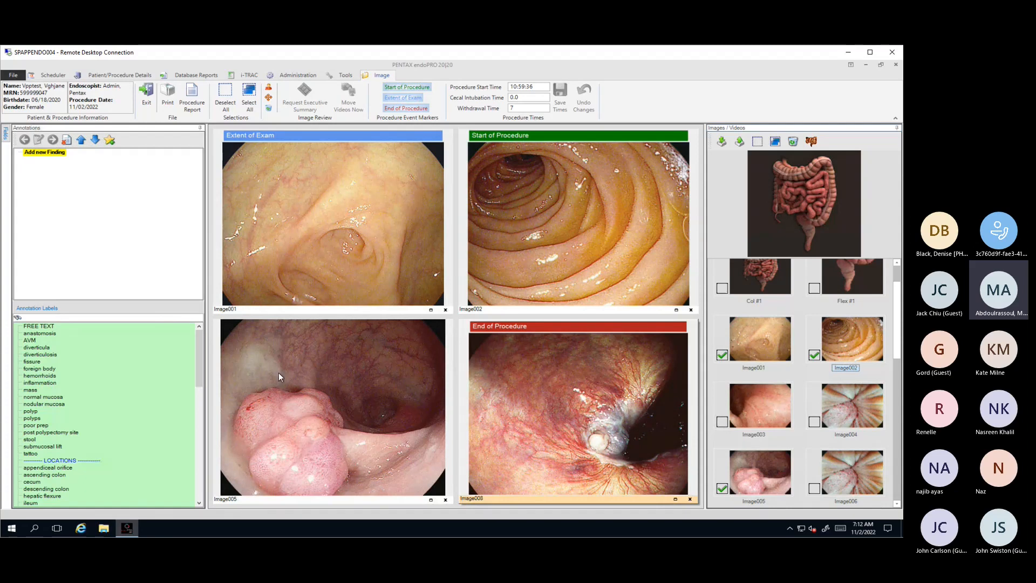
Step: Enlarge Image001 and place the location label "cecum" in the upper part of the image
left_click(246, 309)
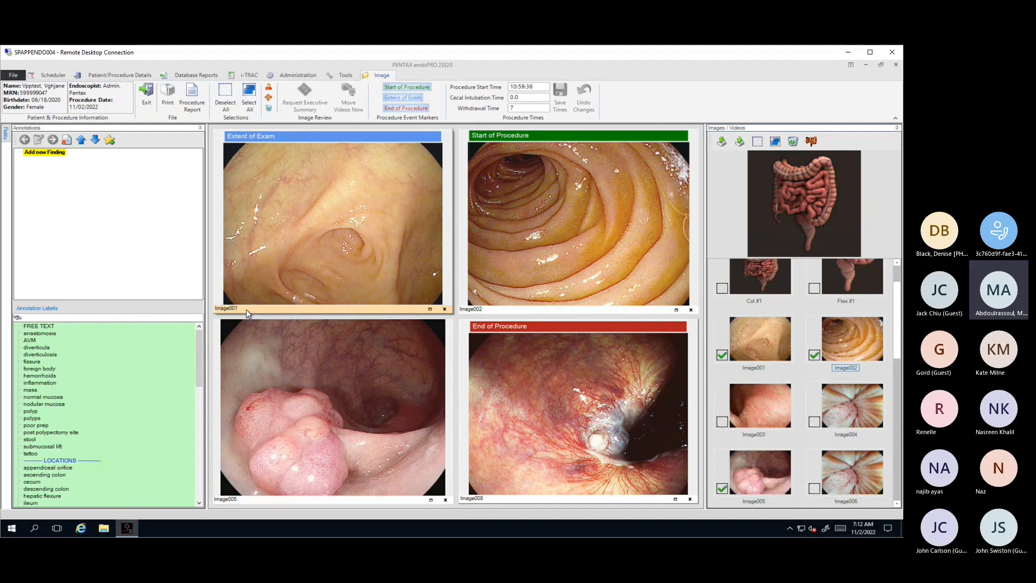
double_click(246, 309)
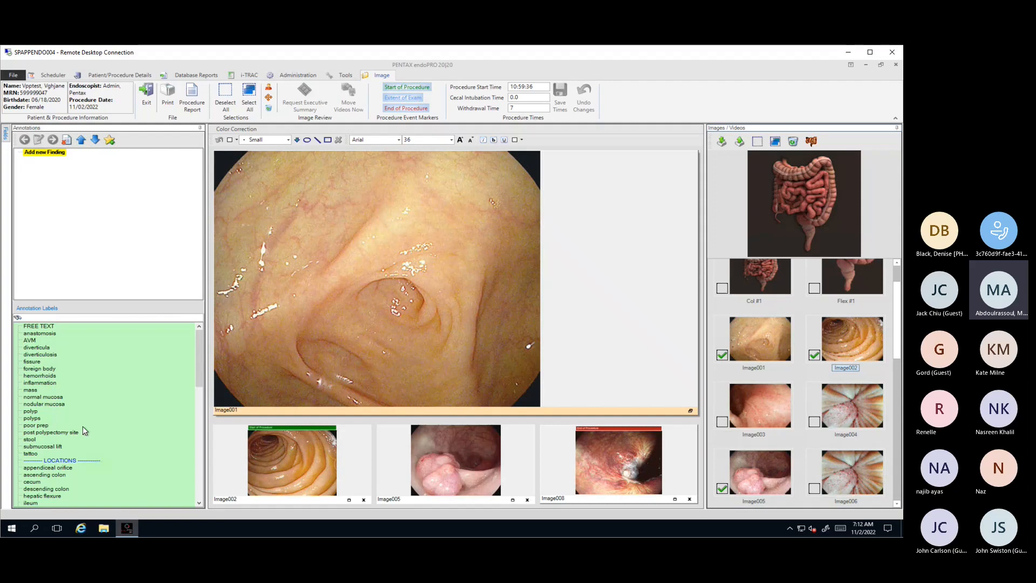
left_click(187, 481)
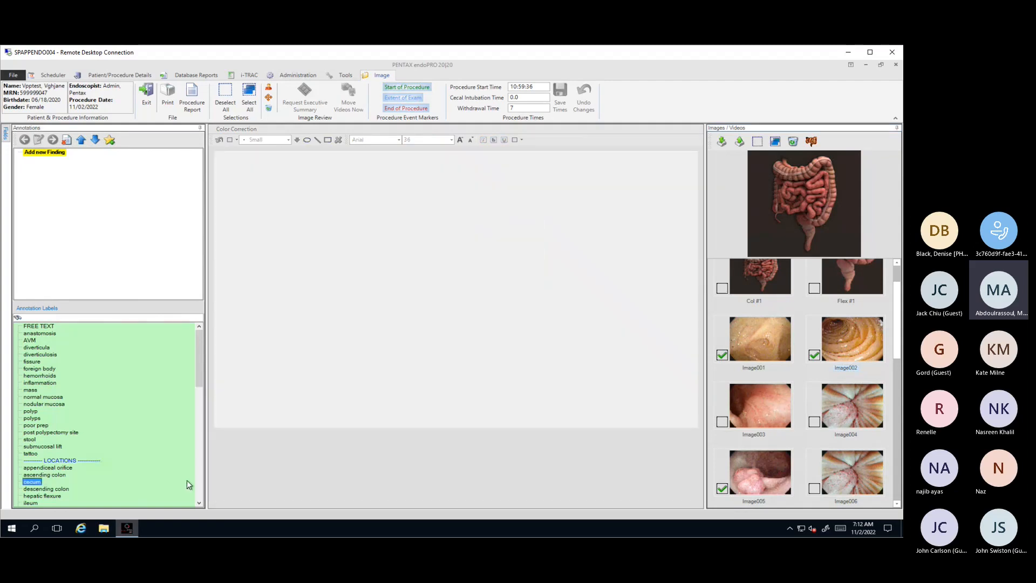
left_click_drag(367, 291, 379, 202)
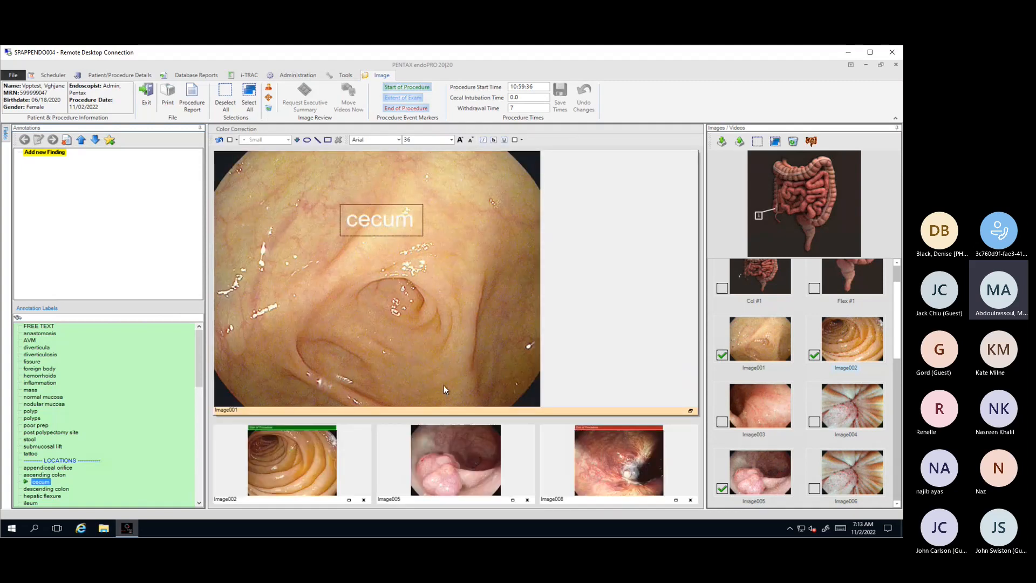
Step: Color the "cecum" label dark blue and move it toward the image's upper left
left_click(236, 141)
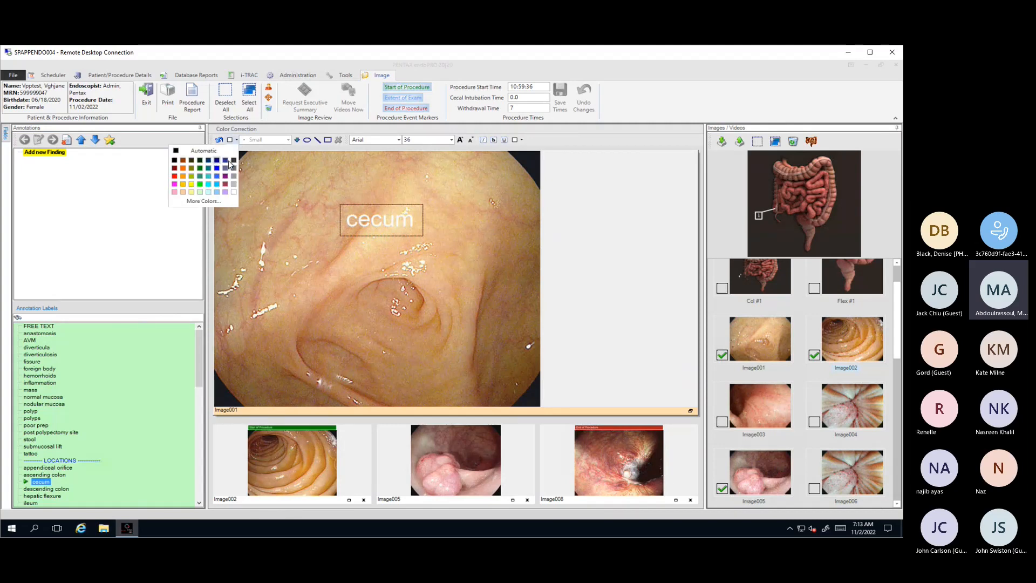
left_click(219, 162)
left_click_drag(381, 220, 329, 196)
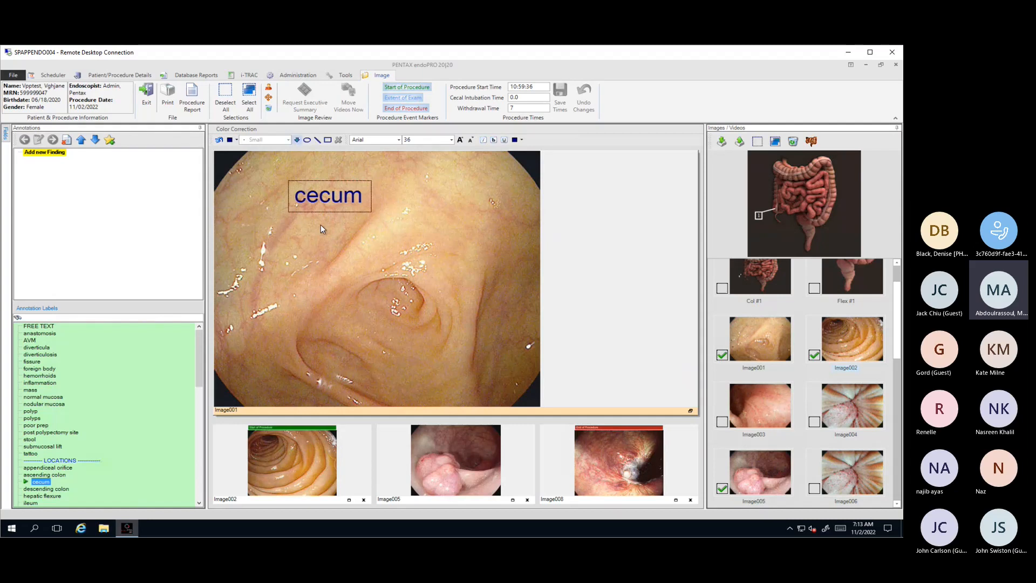
Step: Draw a short arrow below the "cecum" label and a large circle enclosing the arrow and the central fold
left_click_drag(320, 225, 335, 255)
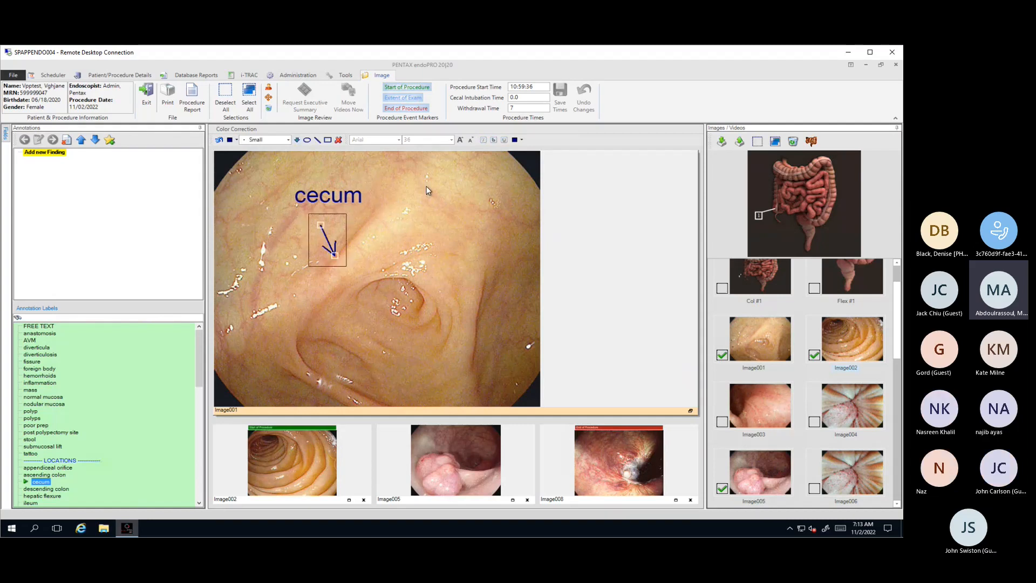
left_click(307, 140)
left_click_drag(262, 174, 457, 368)
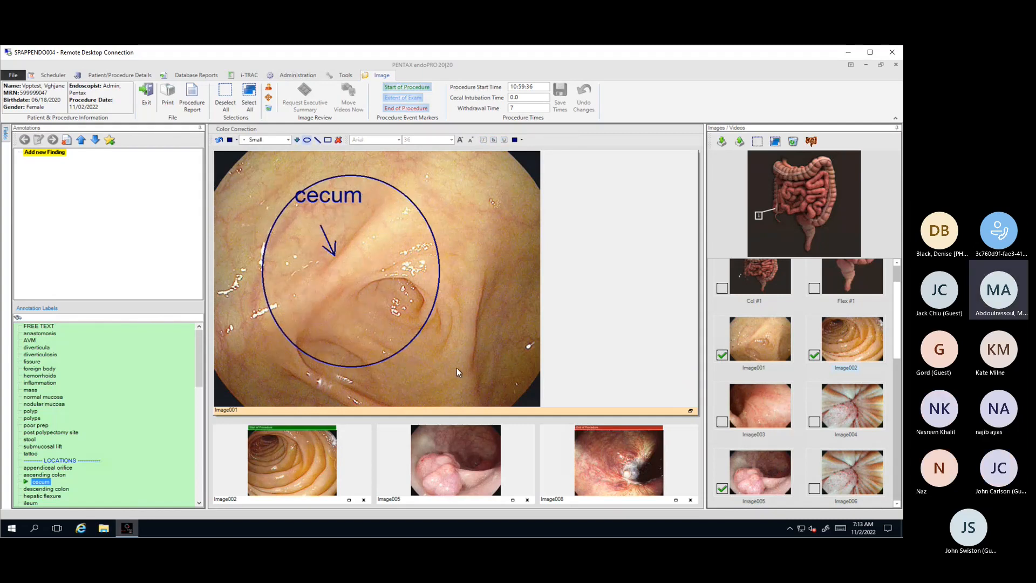
left_click(436, 337)
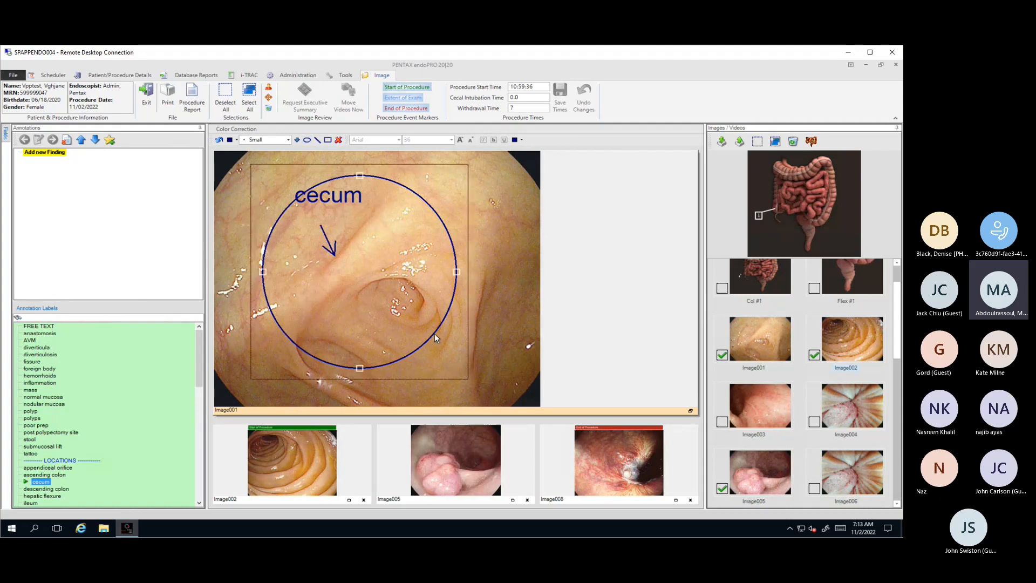
left_click(517, 325)
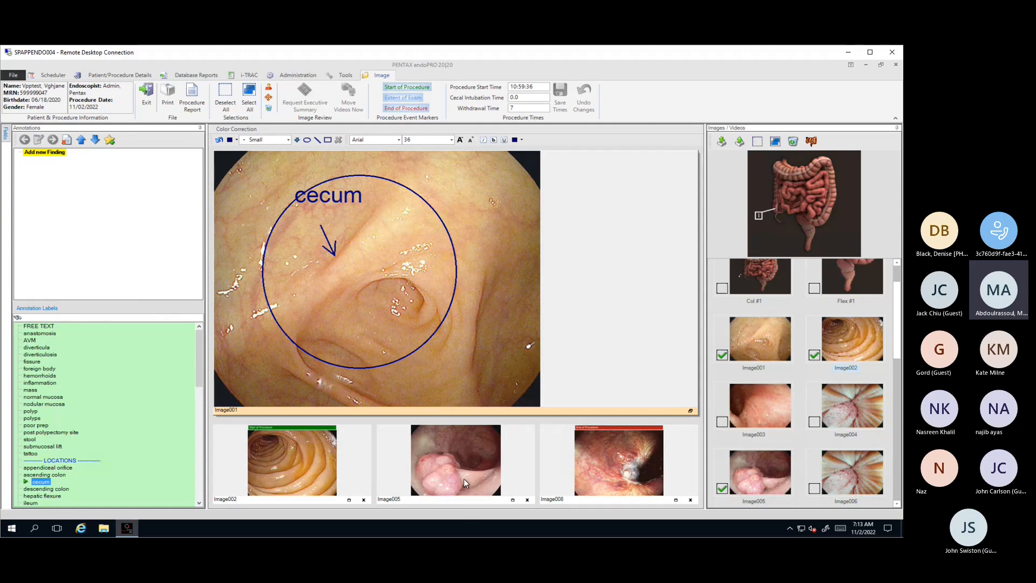
Step: Enlarge Image005 and place the "polyp" label just above the growth
double_click(445, 500)
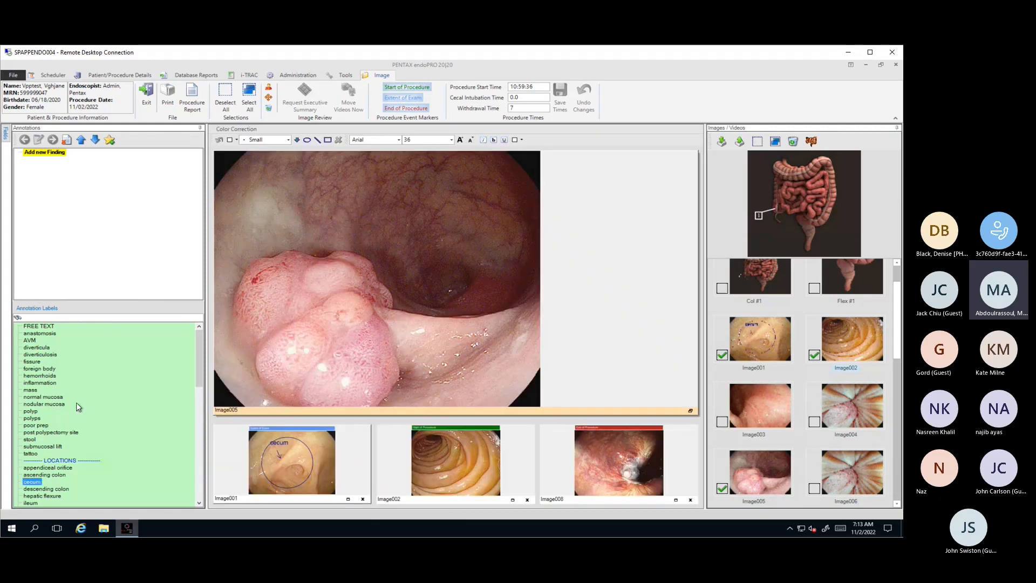
left_click(31, 411)
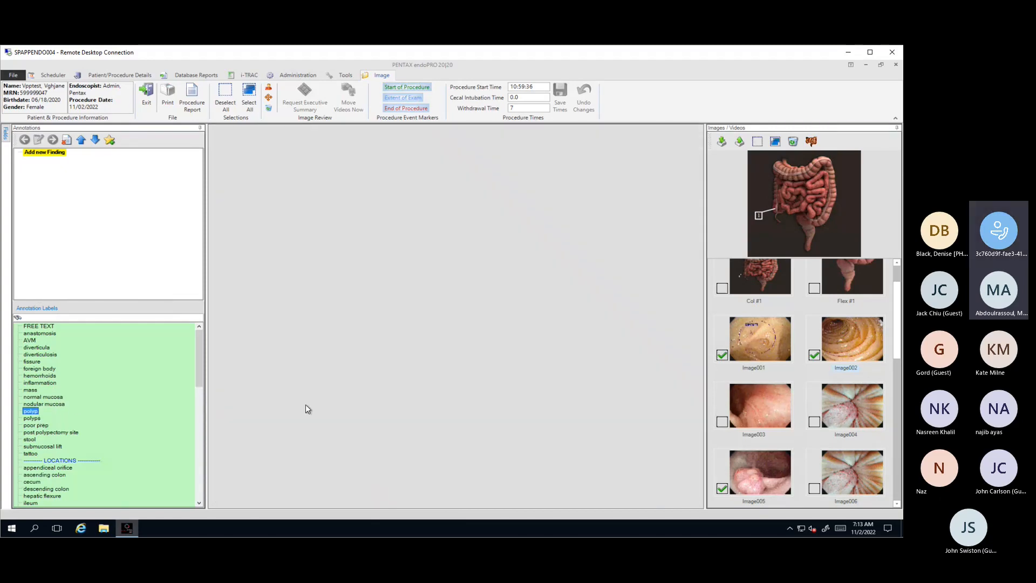
left_click_drag(355, 283, 287, 195)
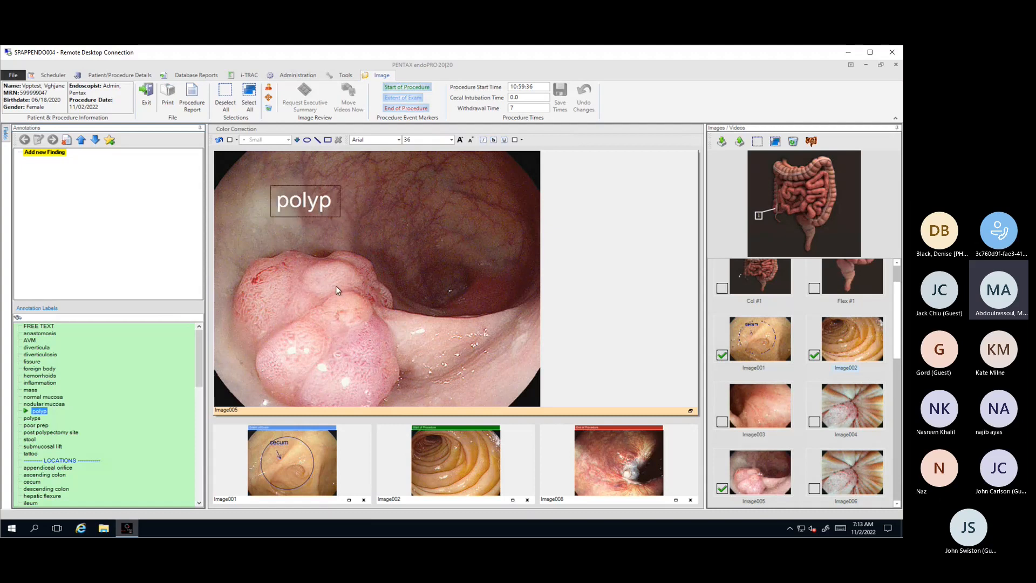
Step: Add the free-text label "This is a free text annoatation." to Image005 and move it just below and to the right of the "polyp" label
left_click(303, 324)
double_click(47, 328)
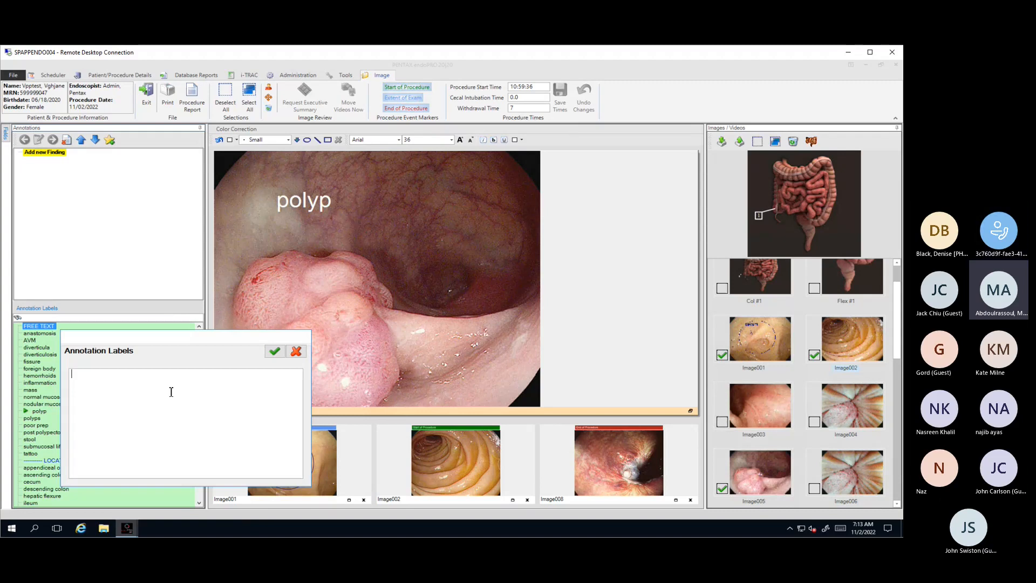
type("This i")
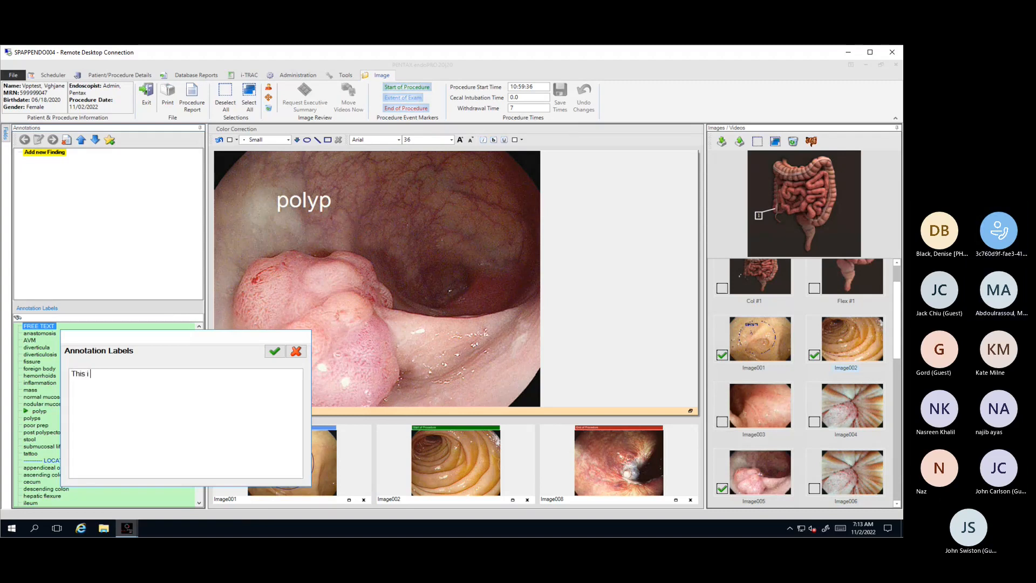
type("s a free text annoatation.")
left_click(274, 352)
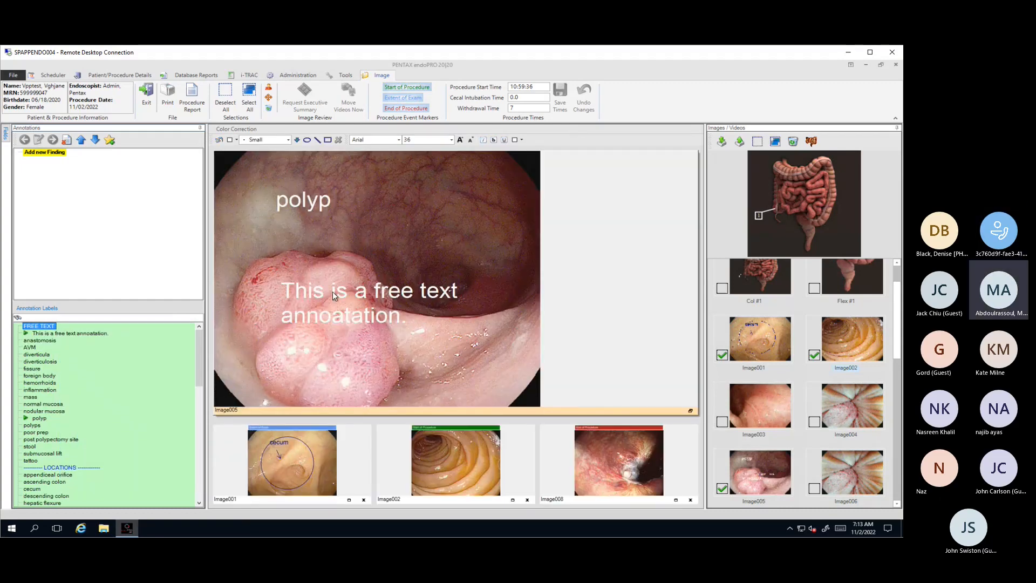
mouse_move(332, 291)
left_mouse_down()
mouse_move(387, 256)
mouse_move(400, 228)
left_mouse_up()
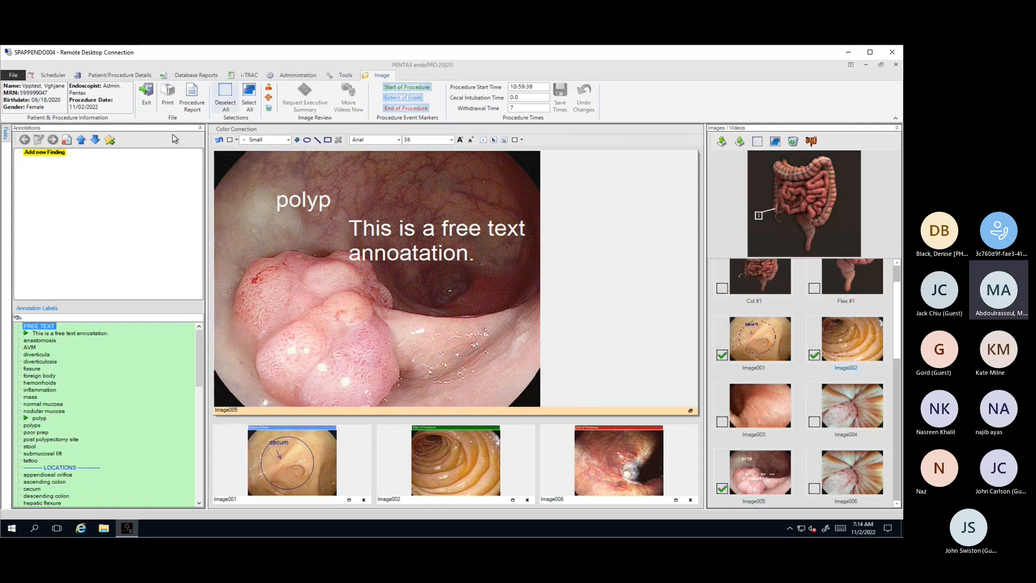
Step: Create the procedure report from the Colonoscopy template and include Image003 among its pictures
left_click(188, 107)
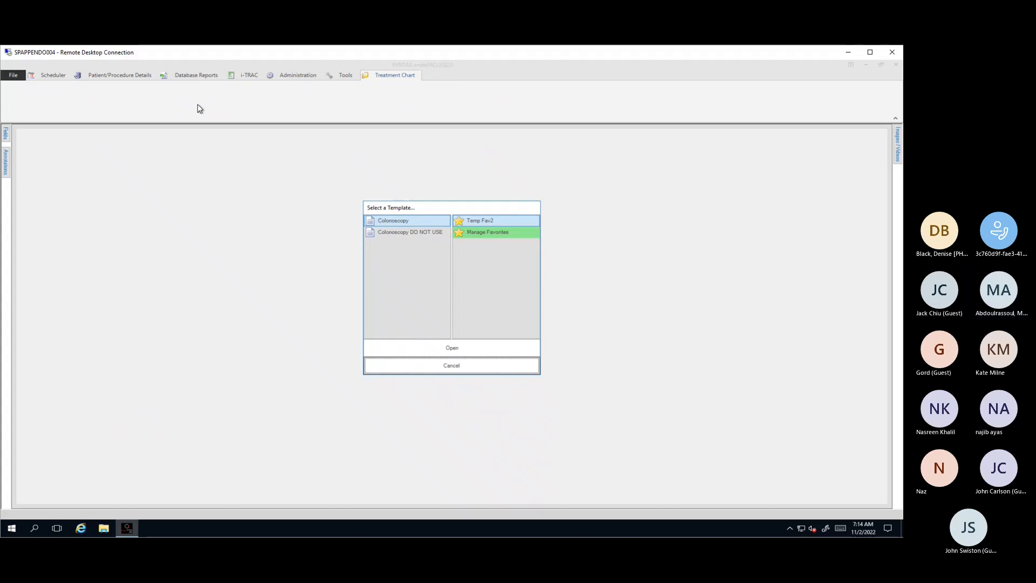
left_click(405, 354)
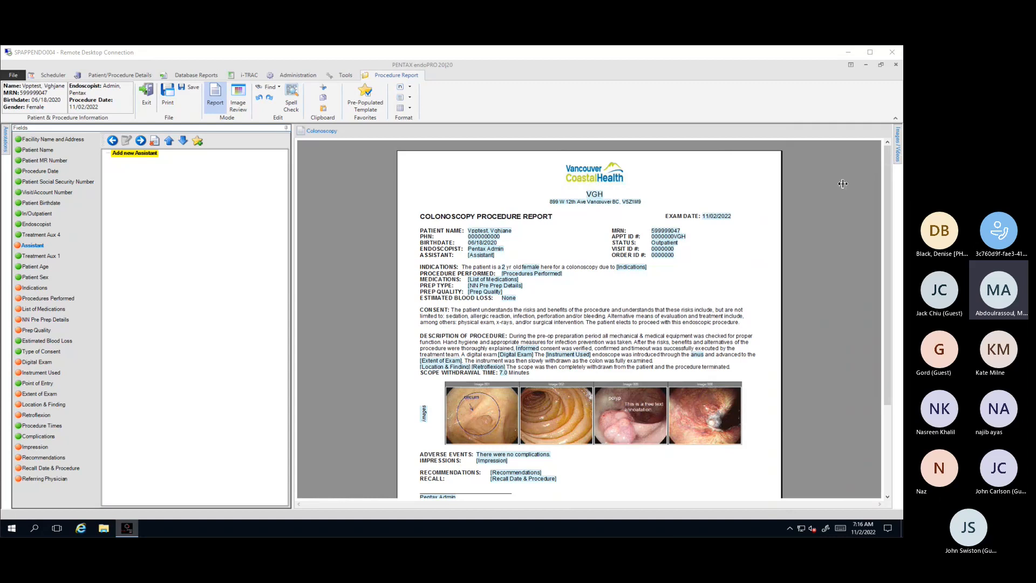
mouse_move(900, 158)
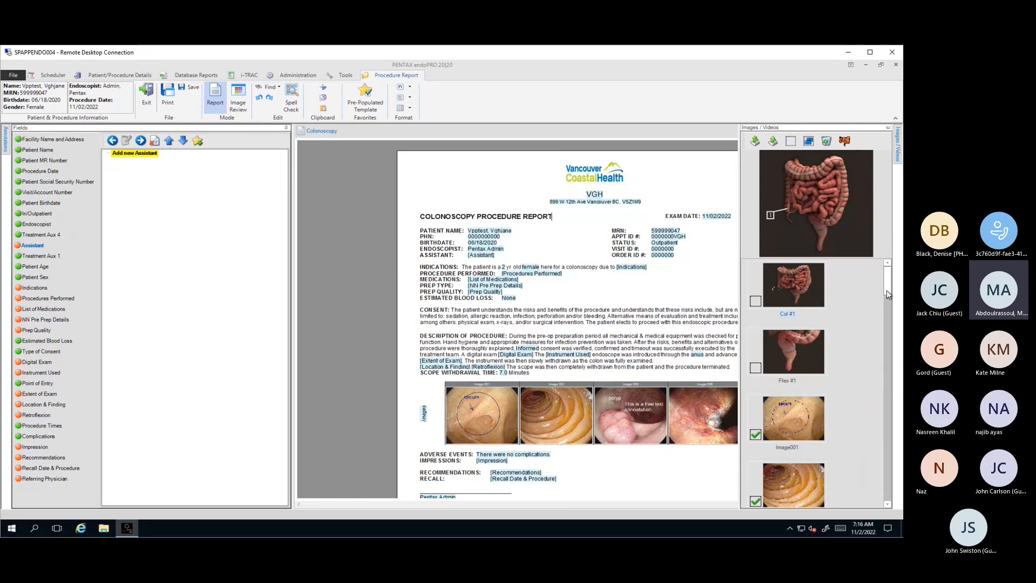
left_click_drag(886, 290, 875, 423)
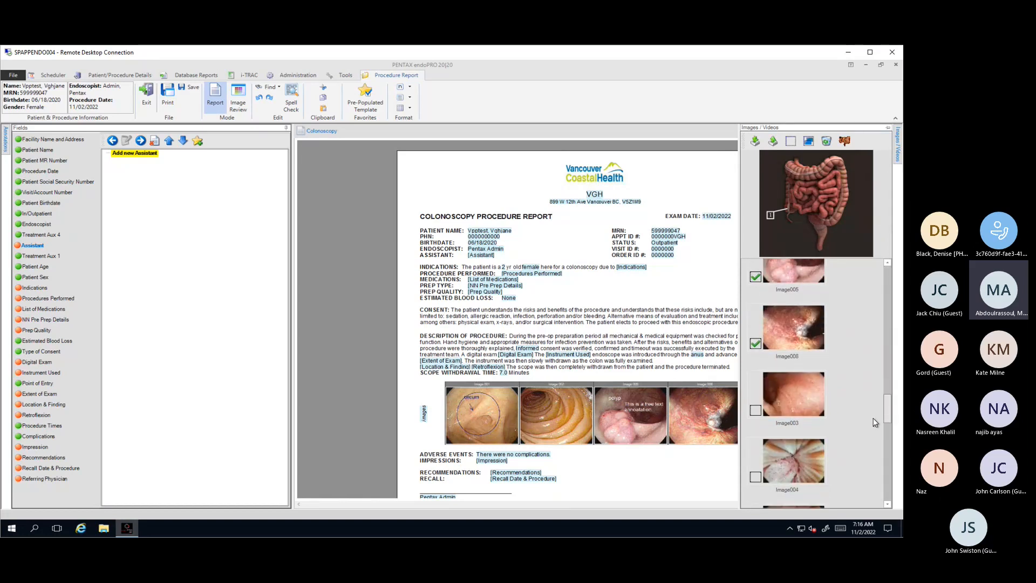
left_click(755, 411)
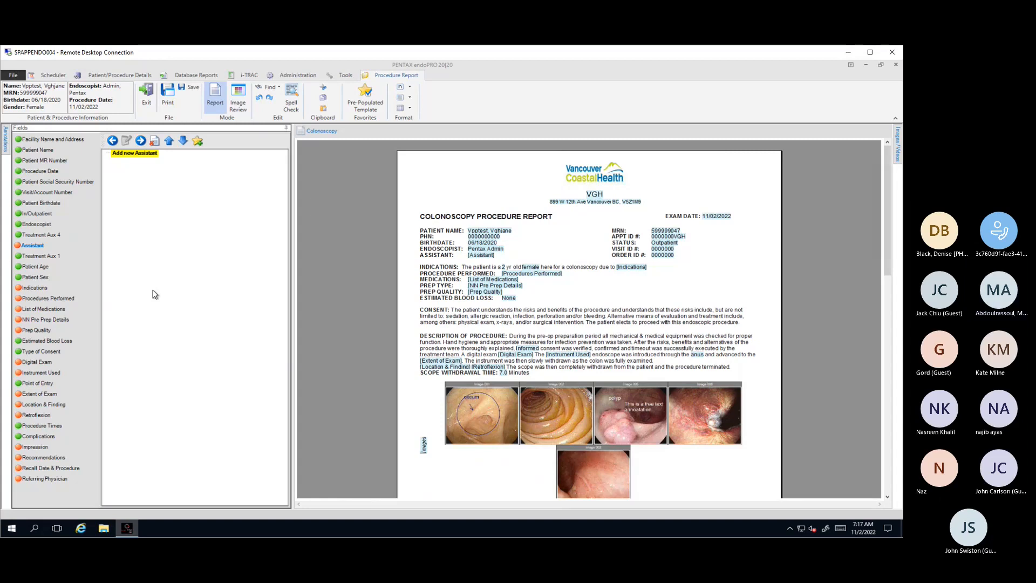
Step: Add the surveillance indication "colonic, polyps" to the report's Indications field
left_click(45, 291)
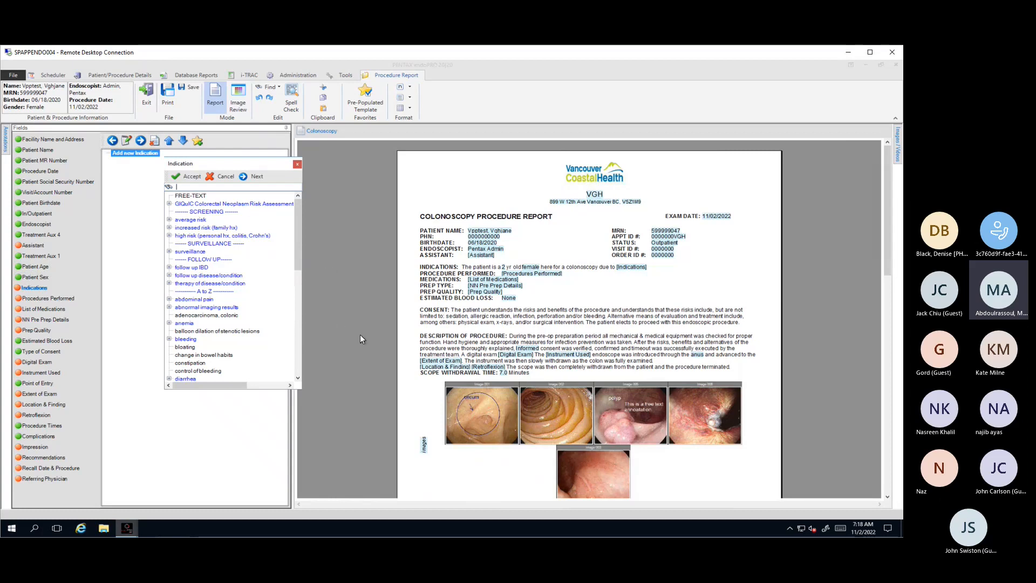
double_click(196, 252)
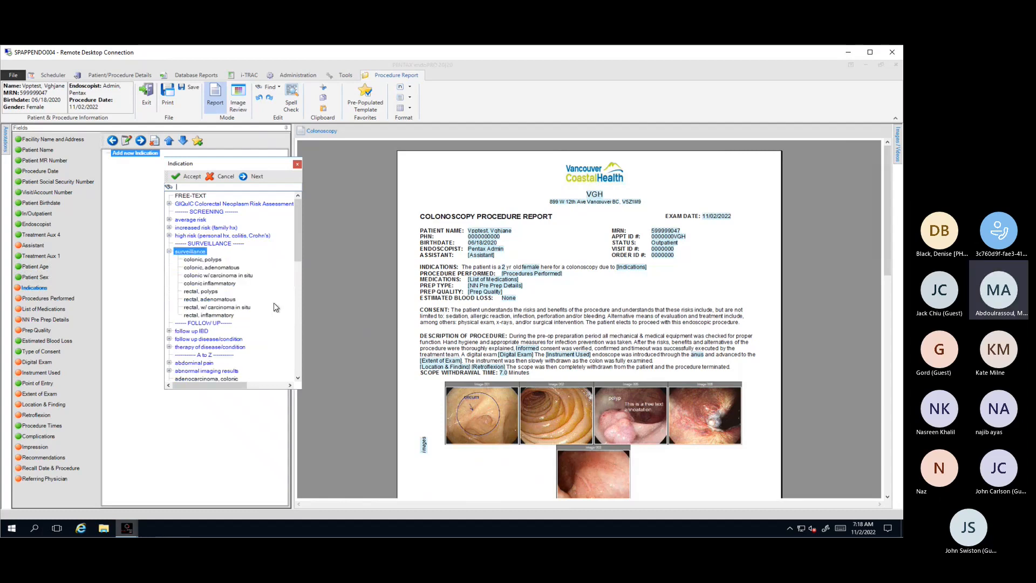
double_click(212, 260)
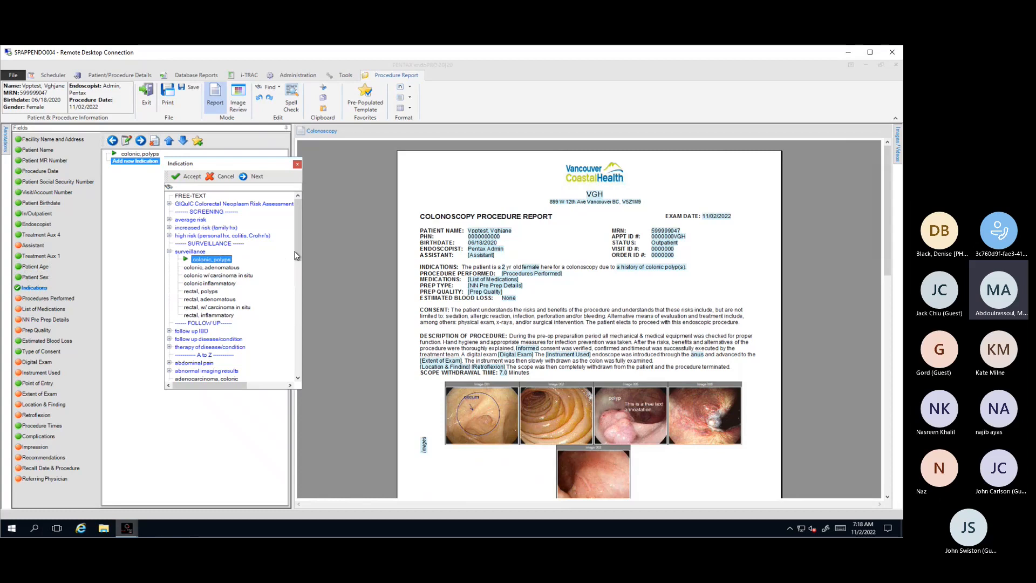
Step: Search the indication choices for "IBD" and clear the search again
mouse_move(296, 257)
left_mouse_down()
mouse_move(294, 320)
mouse_move(296, 253)
left_mouse_up()
left_click(193, 186)
type("i")
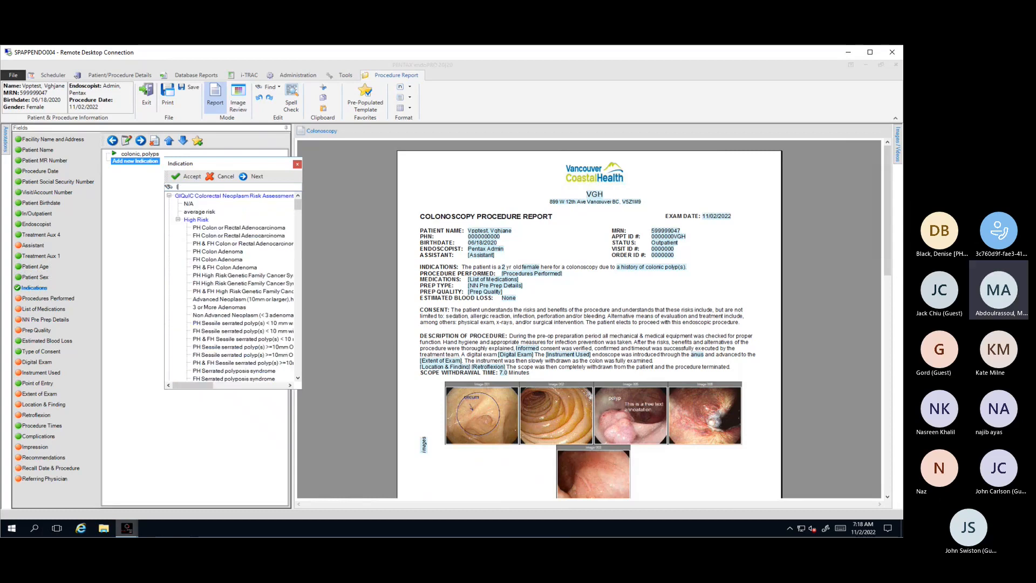
type("BD")
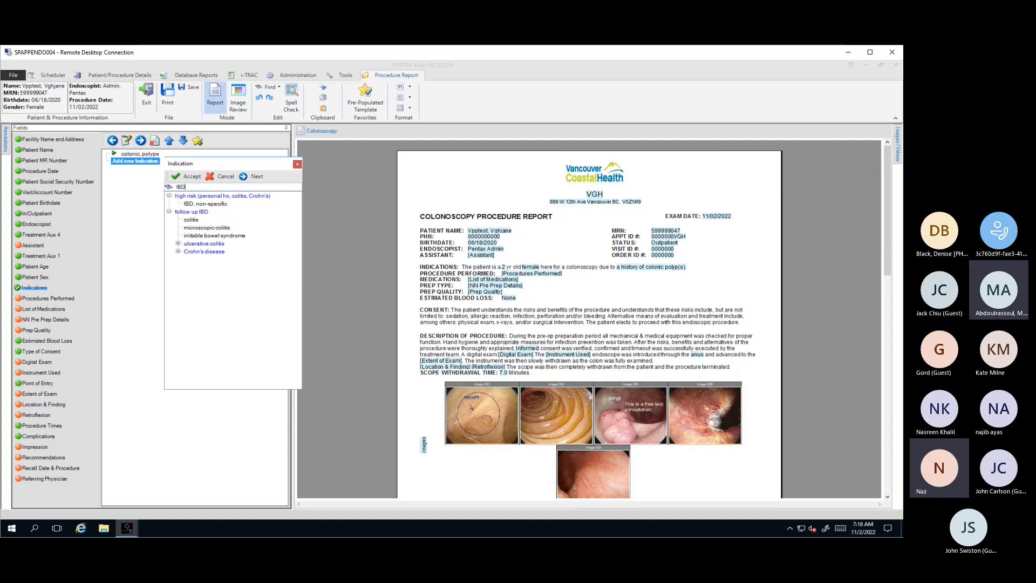
key("BackSpace")
key("BackSpace")
key("BackSpace")
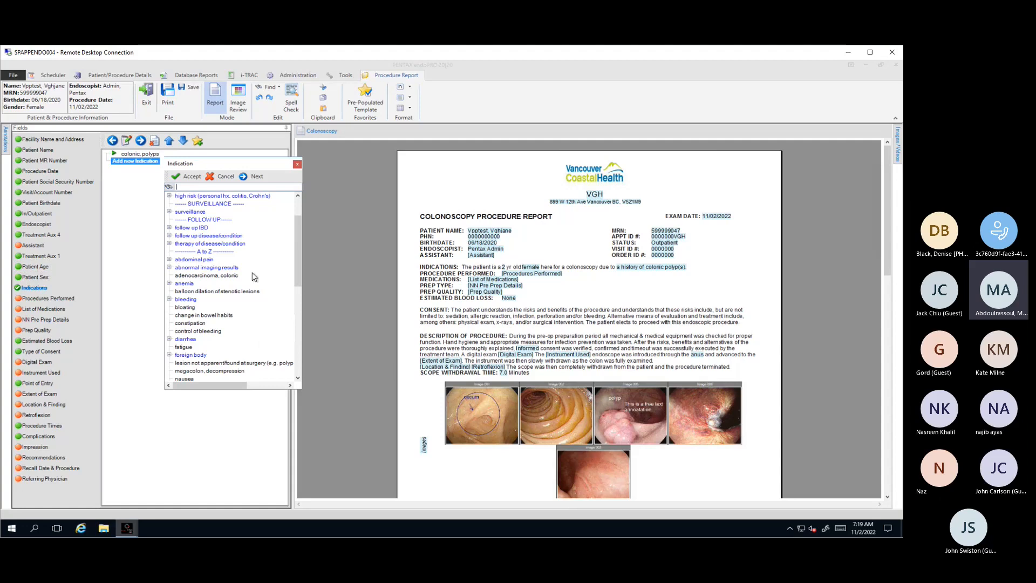
Step: Add the indications "abdominal pain, generalized" and "rectal, polyps" and accept the indication selection
double_click(204, 260)
double_click(239, 268)
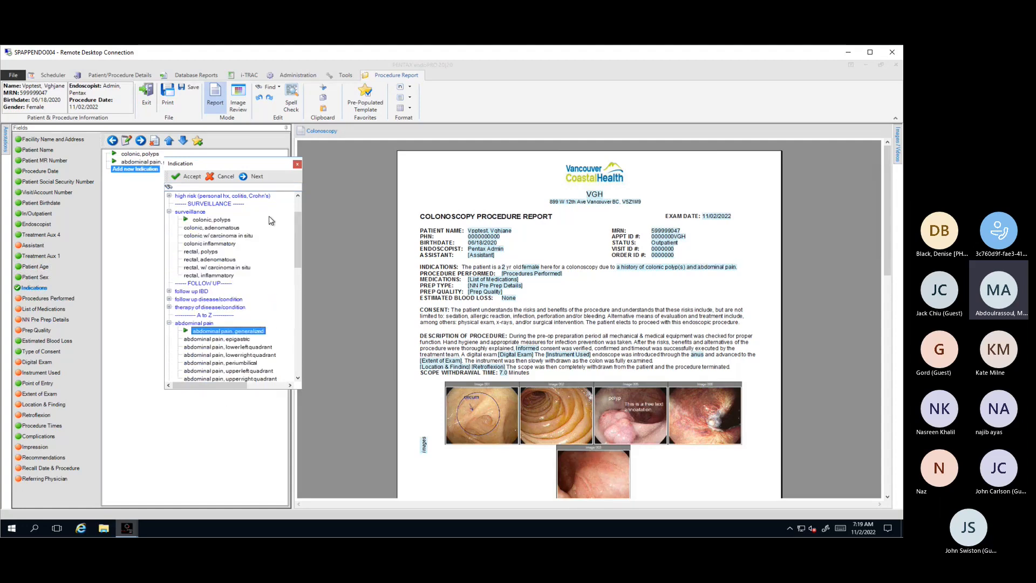
double_click(214, 253)
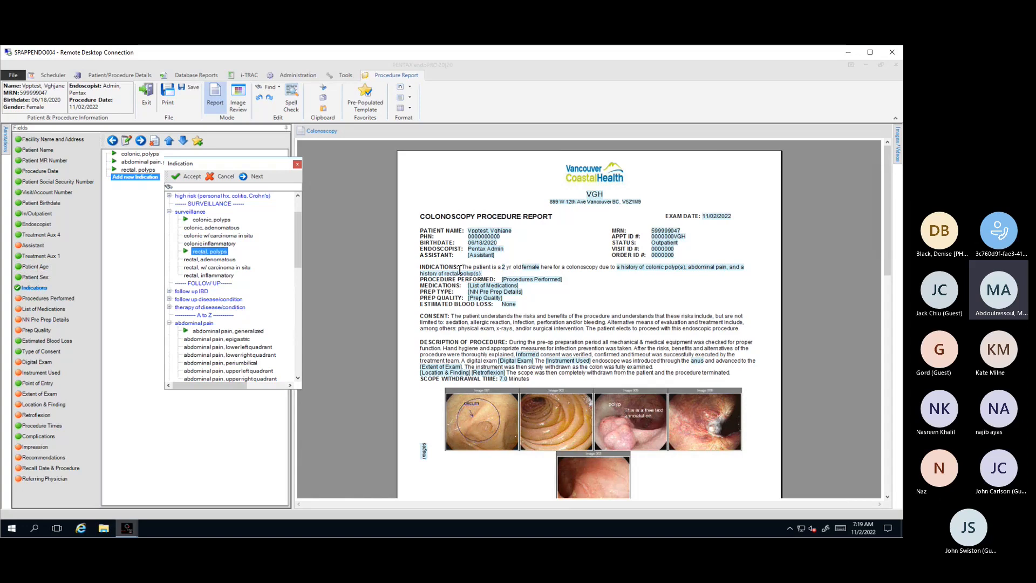
left_click(180, 177)
Step: Open the Patient Sex field's list of selectable values
left_click(35, 277)
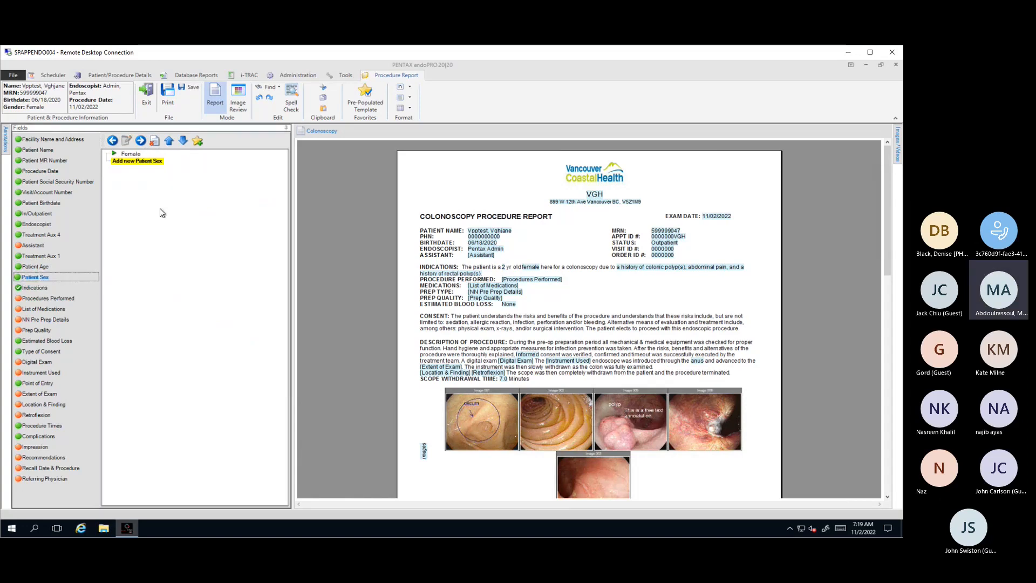
left_click(148, 163)
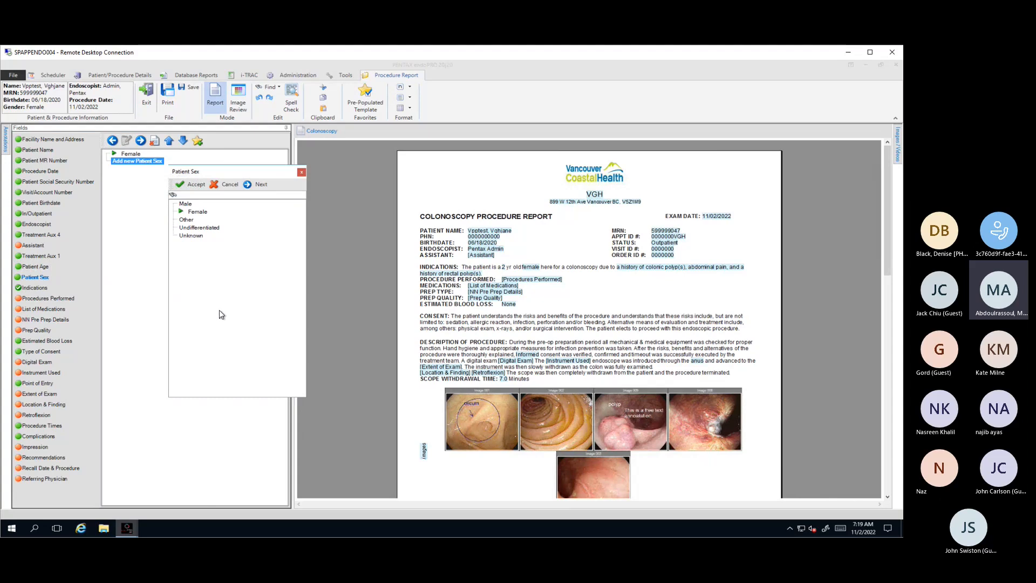
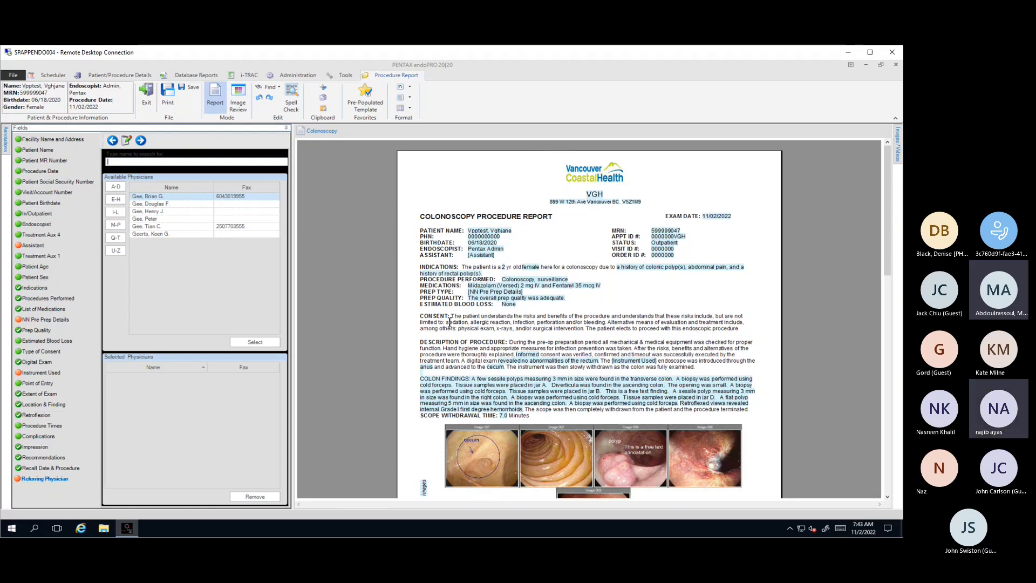
Step: Append "Consent was not obtained due to emerg procedure." to the Consent section and delete the standard consent wording before it
left_click(739, 328)
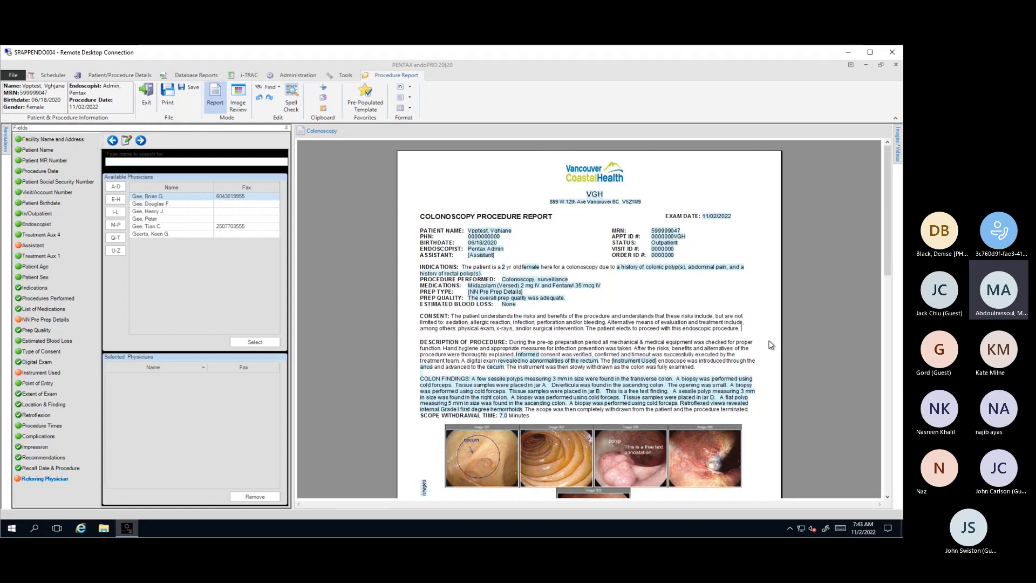
type("Con")
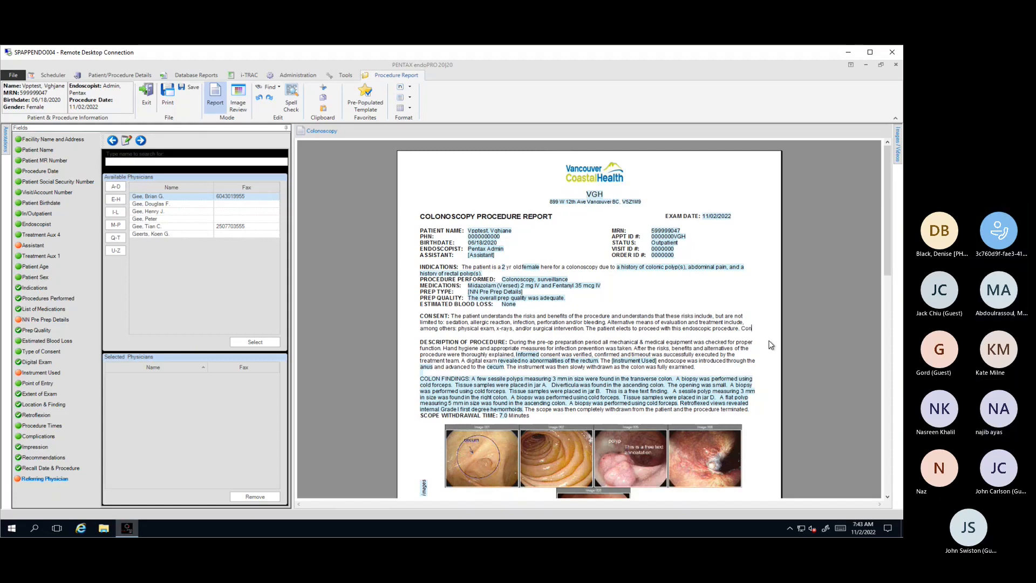
type("sent was not")
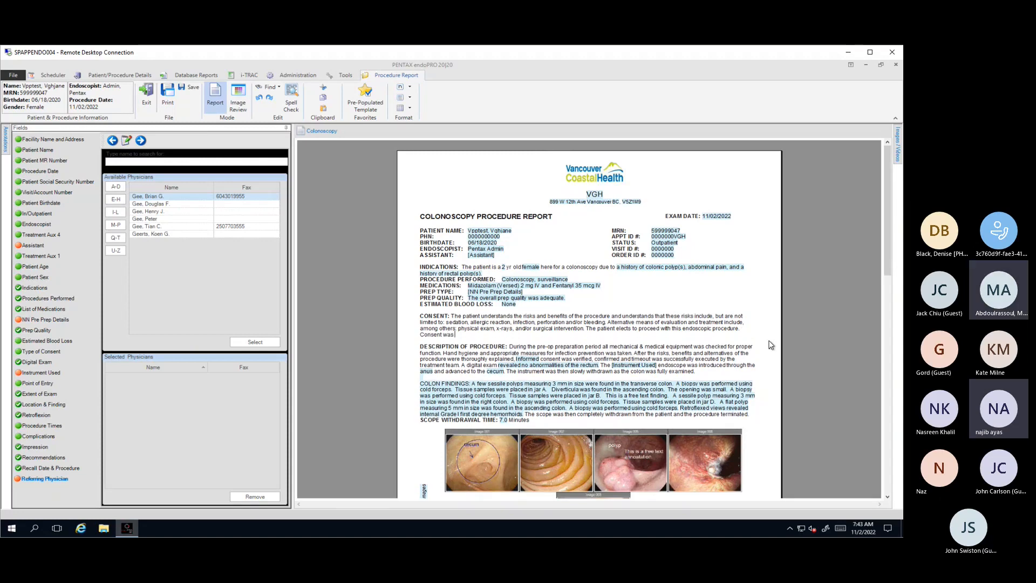
type("bta")
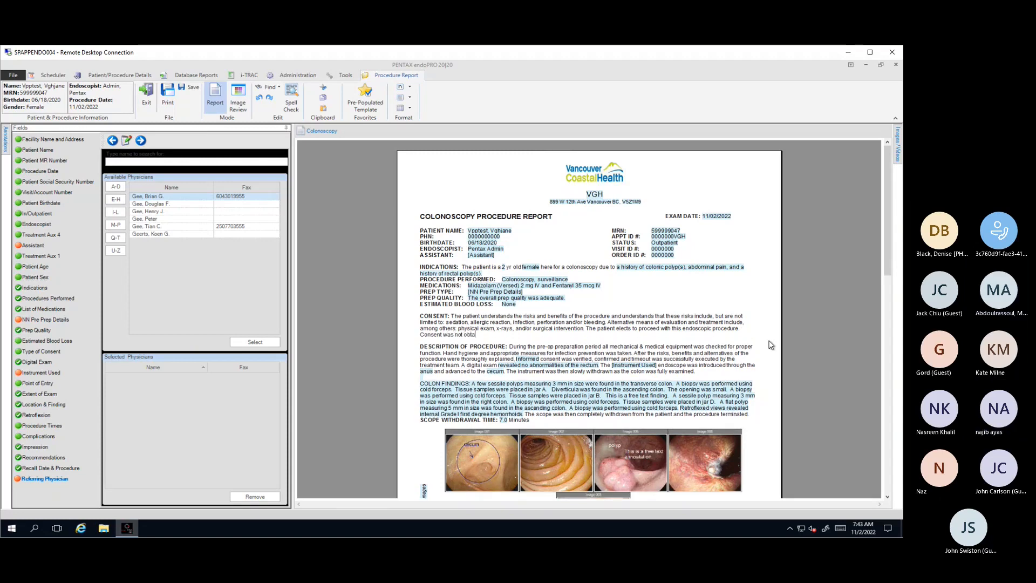
type("ined due to")
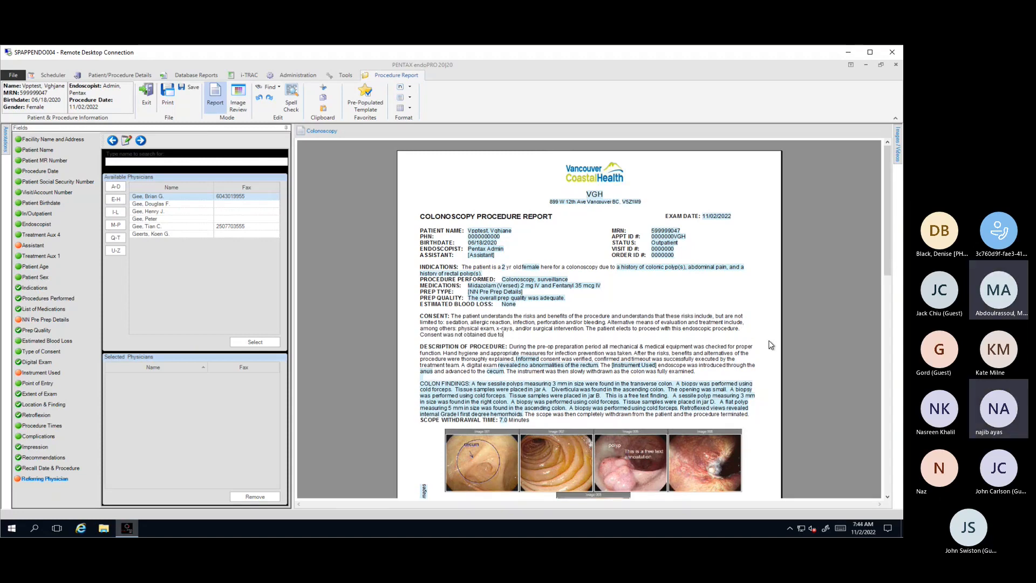
type(" emer")
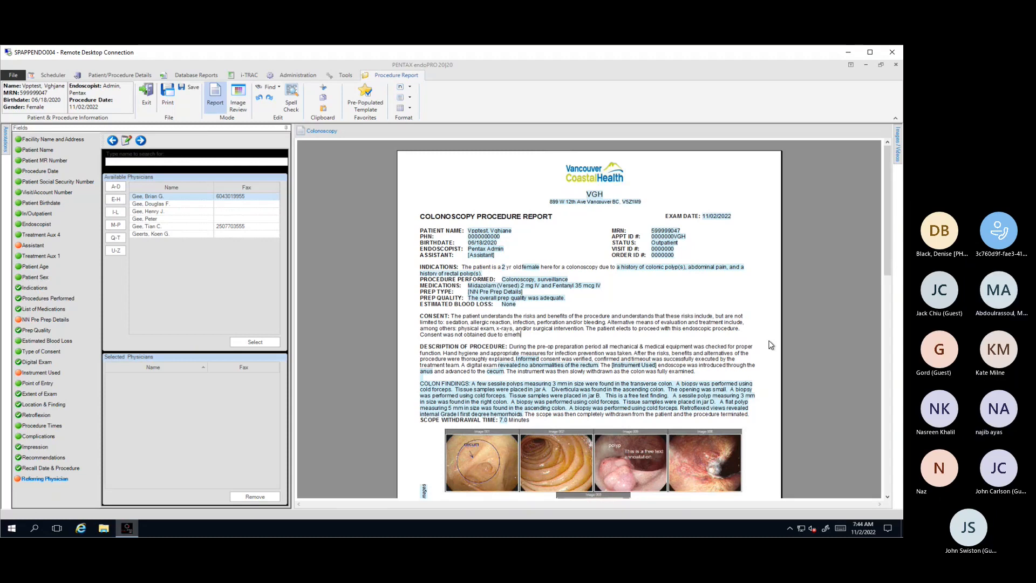
type("g pr")
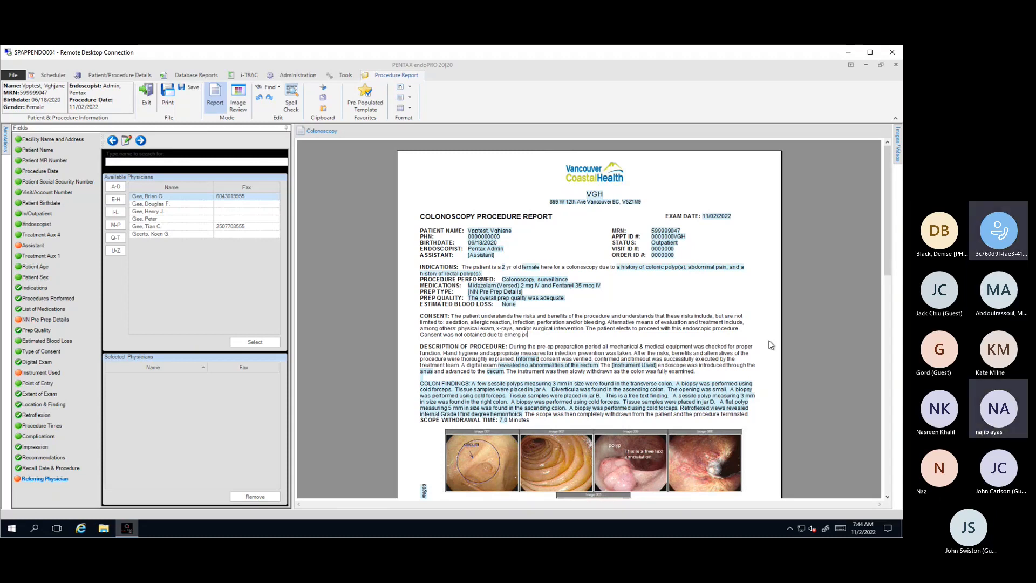
type("ocedure.")
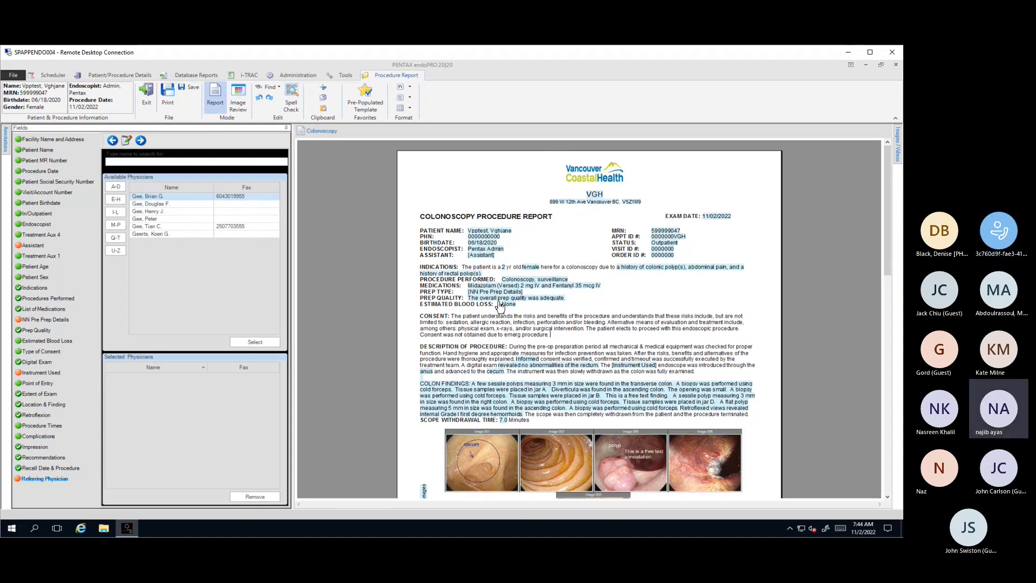
left_click_drag(453, 319, 747, 328)
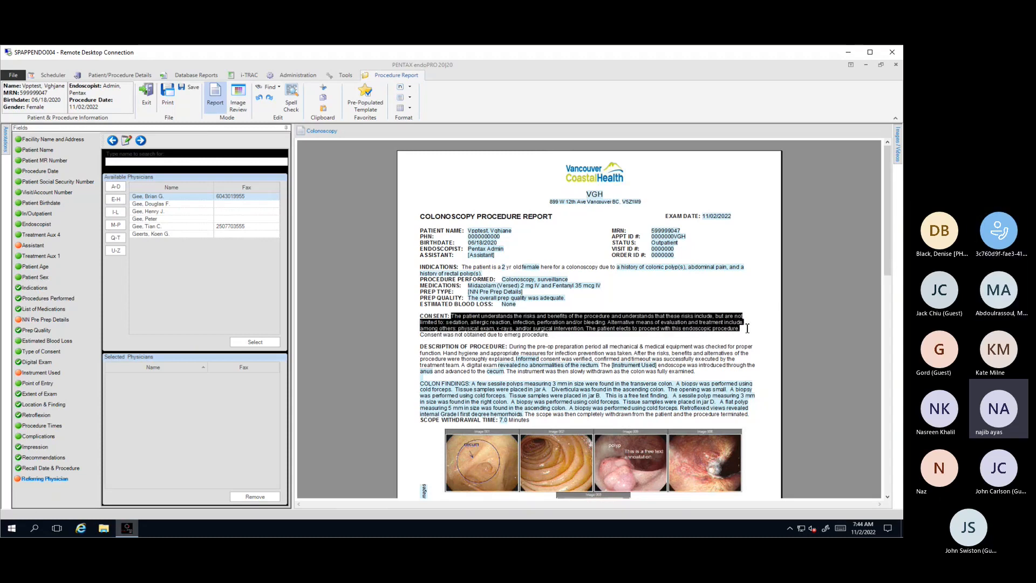
key("Delete")
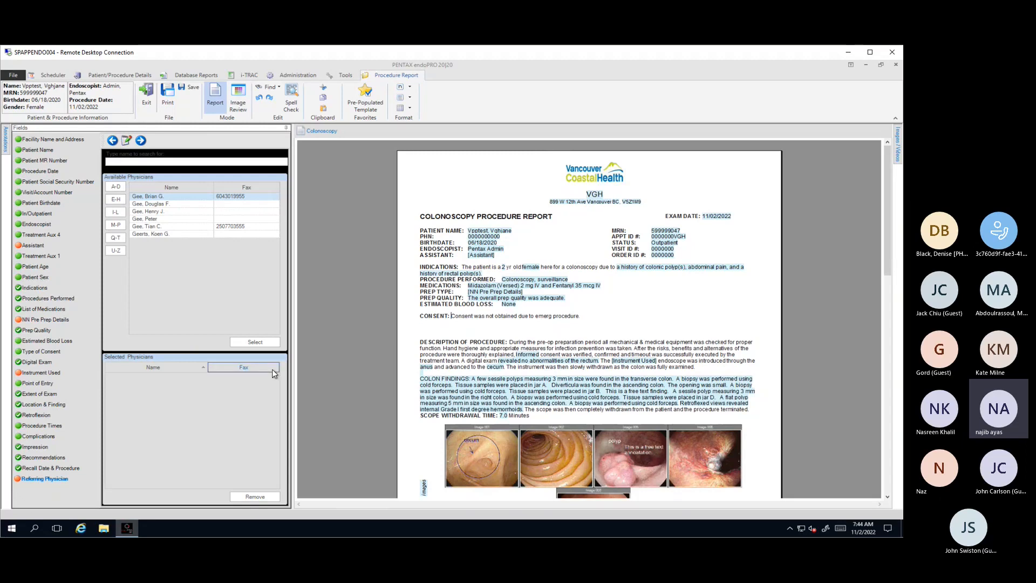
Step: Delete the first "N" of the CONSENT heading and put it back as a capital letter
left_click(431, 328)
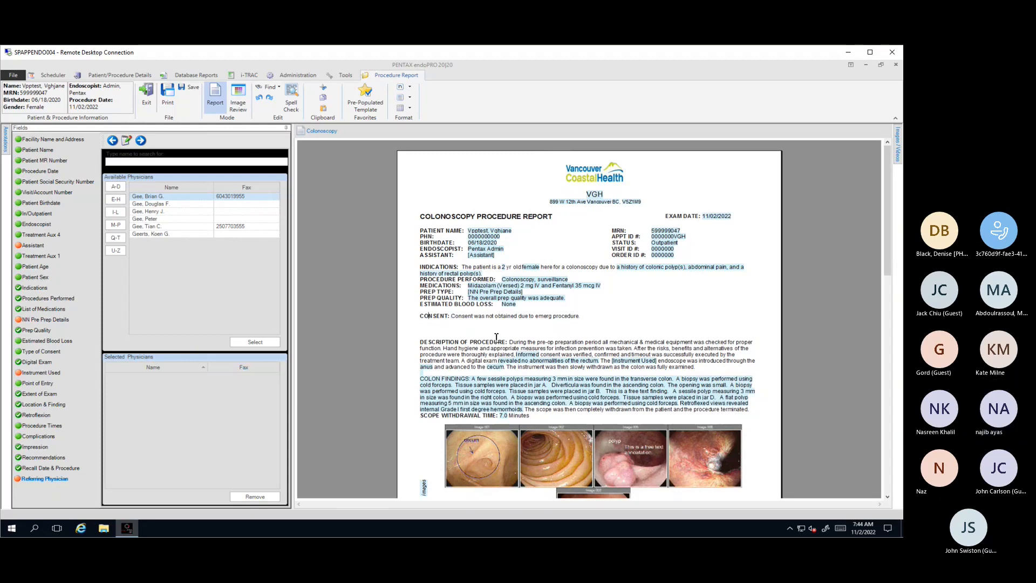
key("BackSpace")
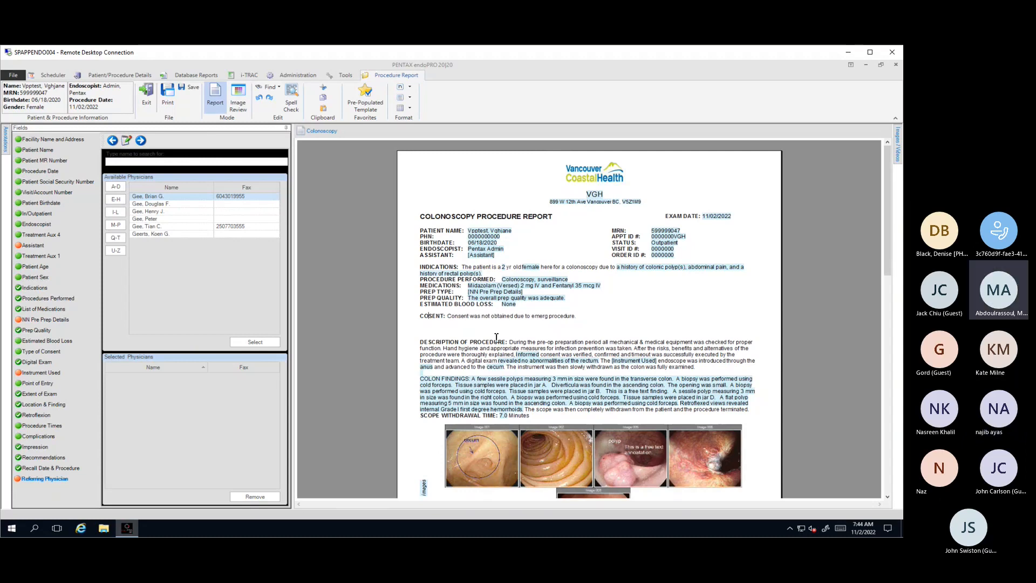
type("n")
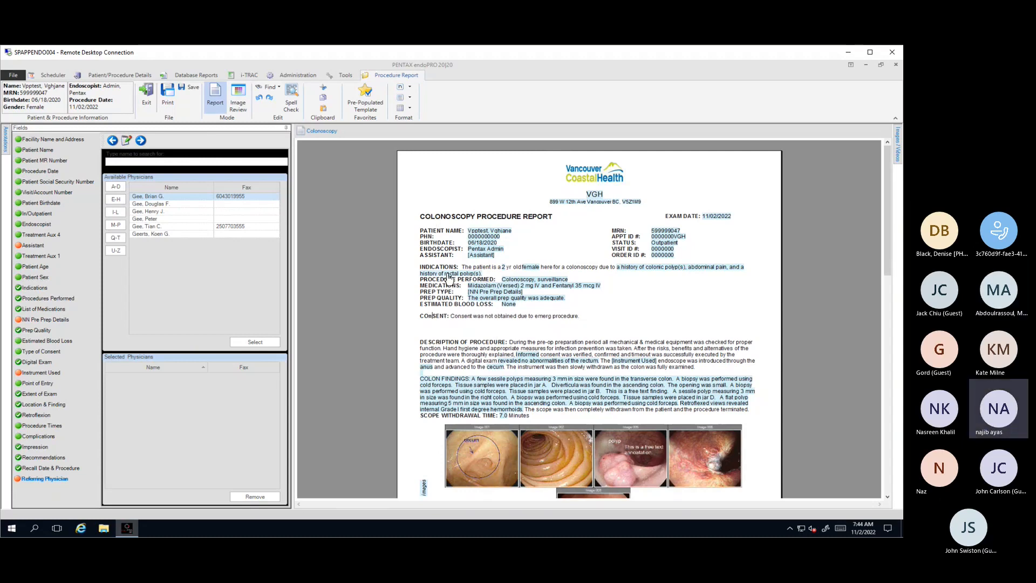
key("BackSpace")
type("N")
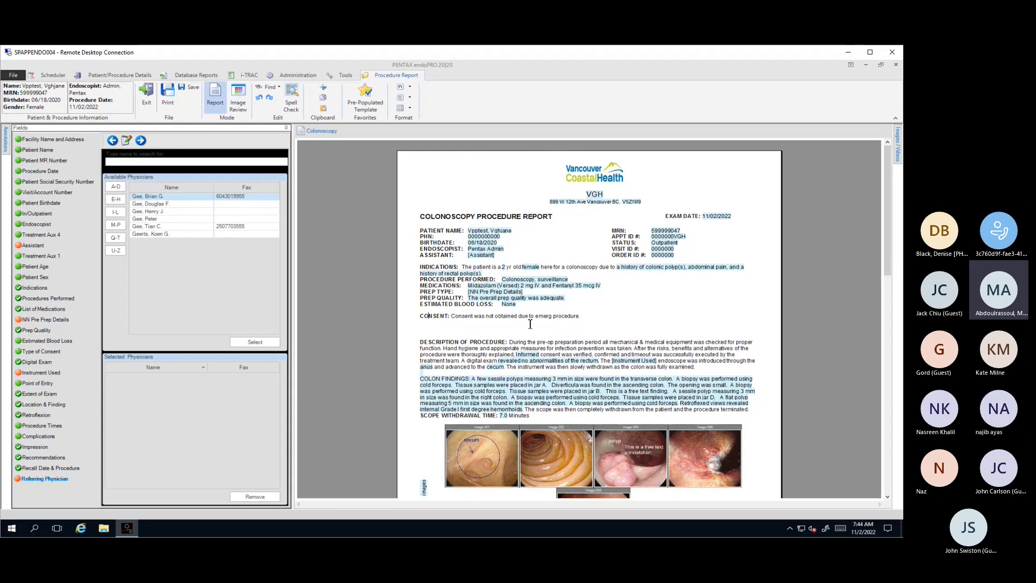
Step: Remove the extra blank lines between the Consent sentence and the Description of Procedure section
left_click(582, 317)
left_click(430, 318)
left_click(590, 320)
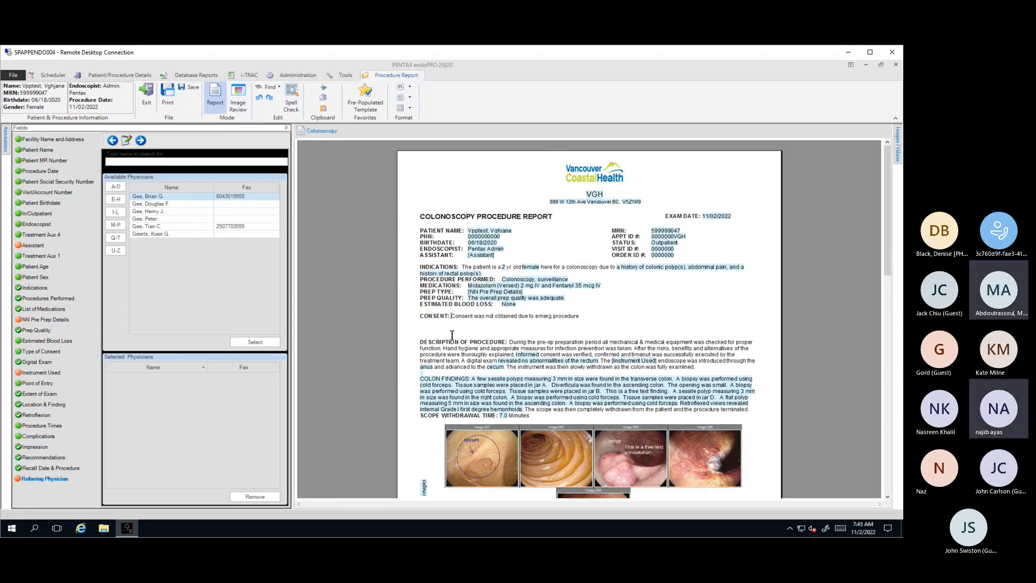
double_click(452, 335)
left_click(451, 335)
key("BackSpace")
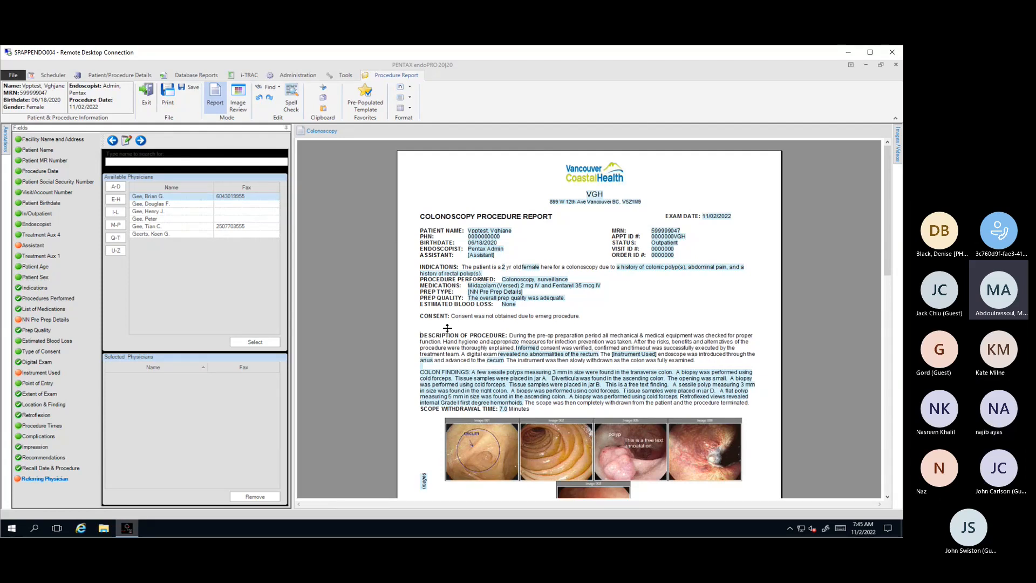
key("BackSpace")
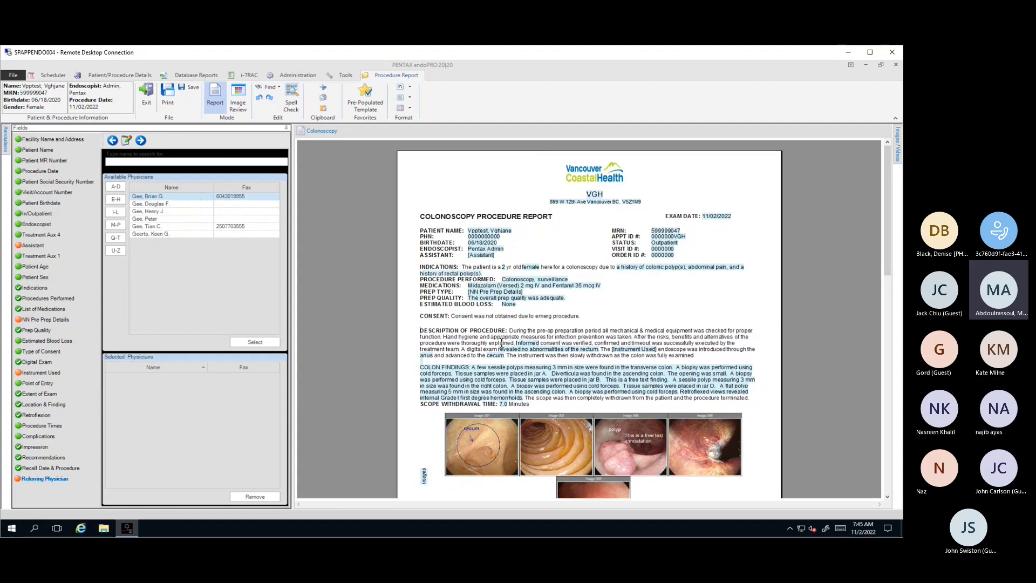
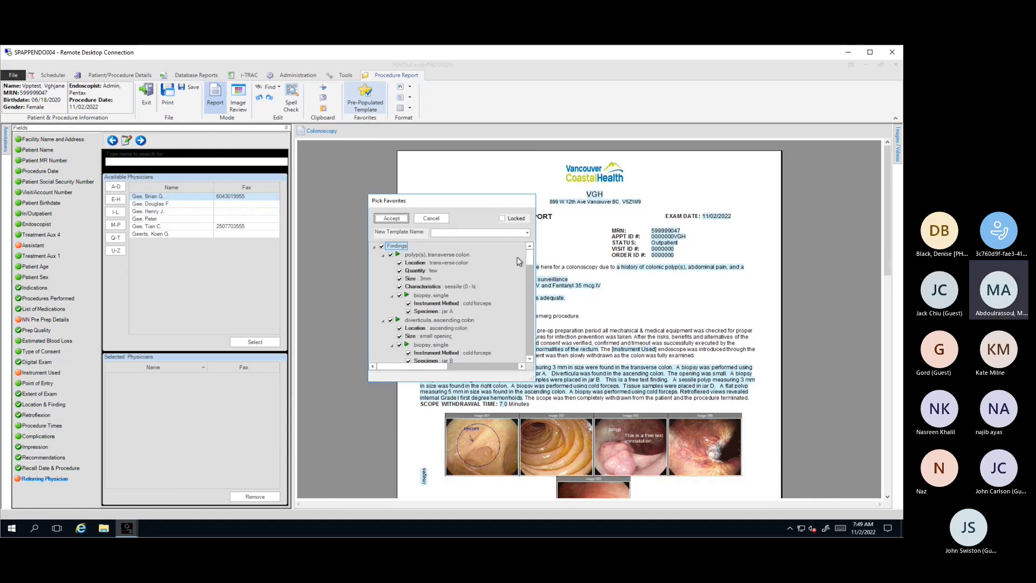
Step: Exclude the Indications group with colonic polyps, abdominal pain and rectal polyps from the favorite template
left_click_drag(530, 264, 531, 305)
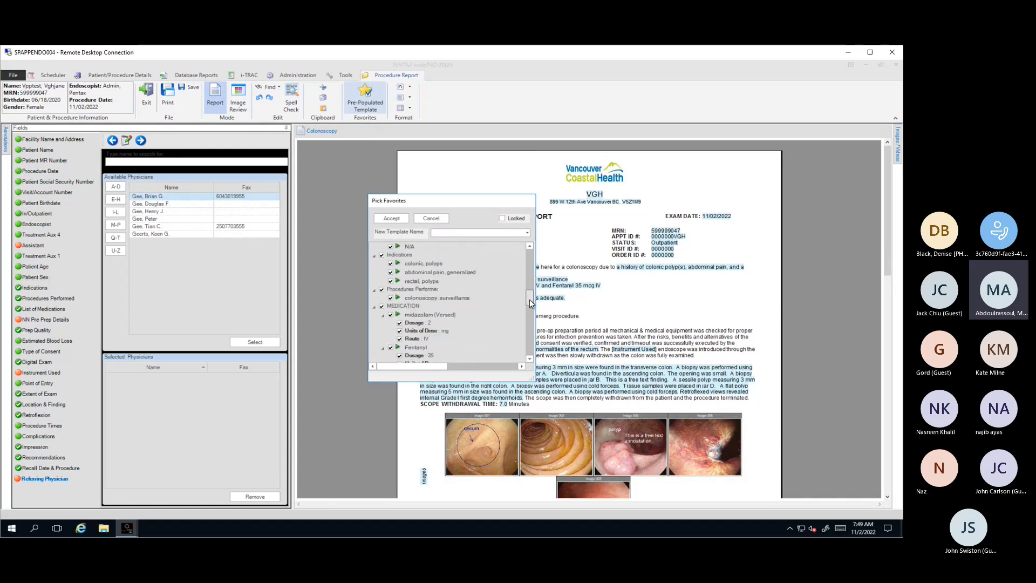
left_click(391, 264)
left_click(390, 272)
left_click(391, 280)
left_click(382, 255)
Step: Name the new favorite template "Train Session 3" and accept it
left_click(451, 233)
type("Train Session")
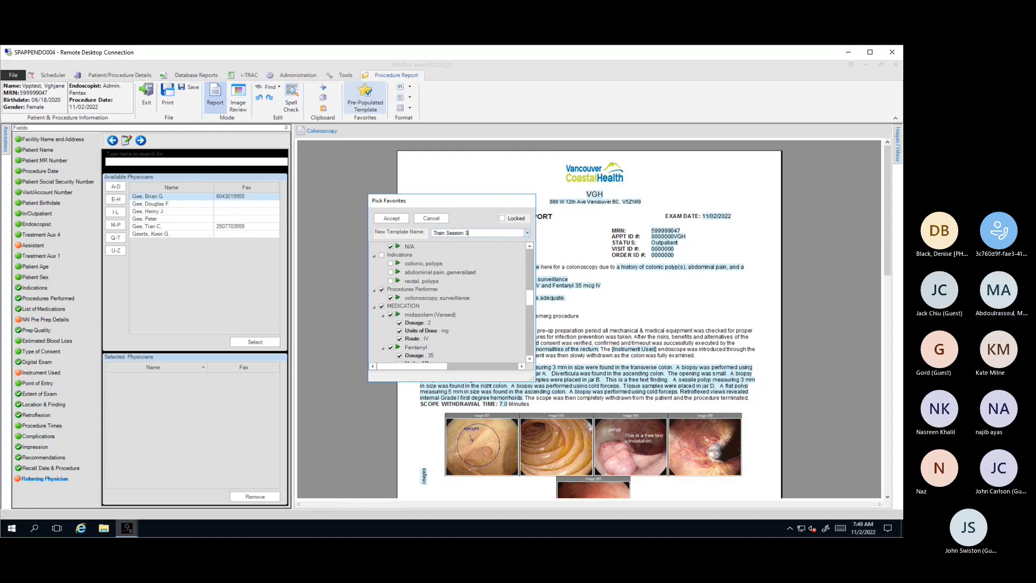
type(" 3")
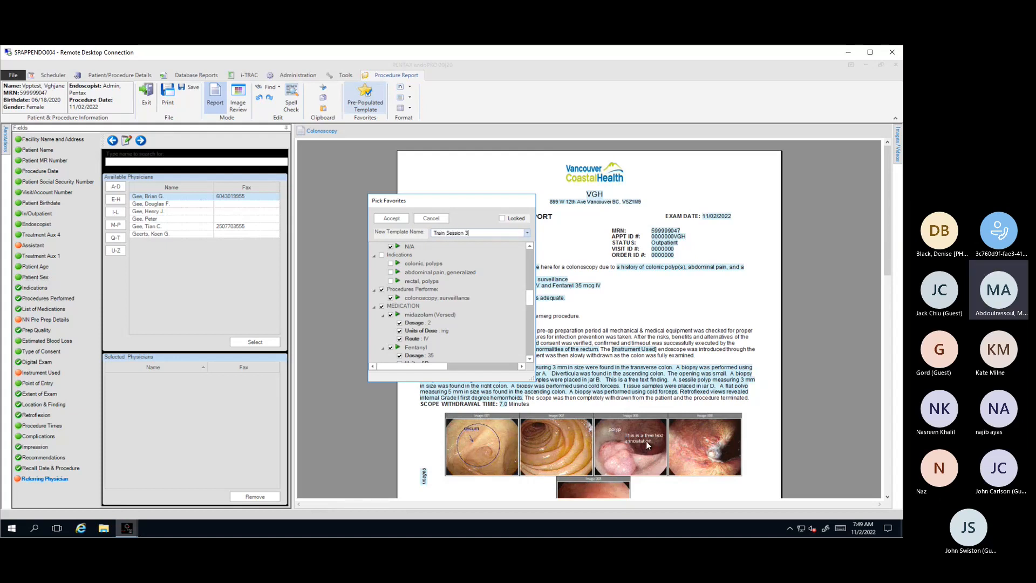
left_click(393, 220)
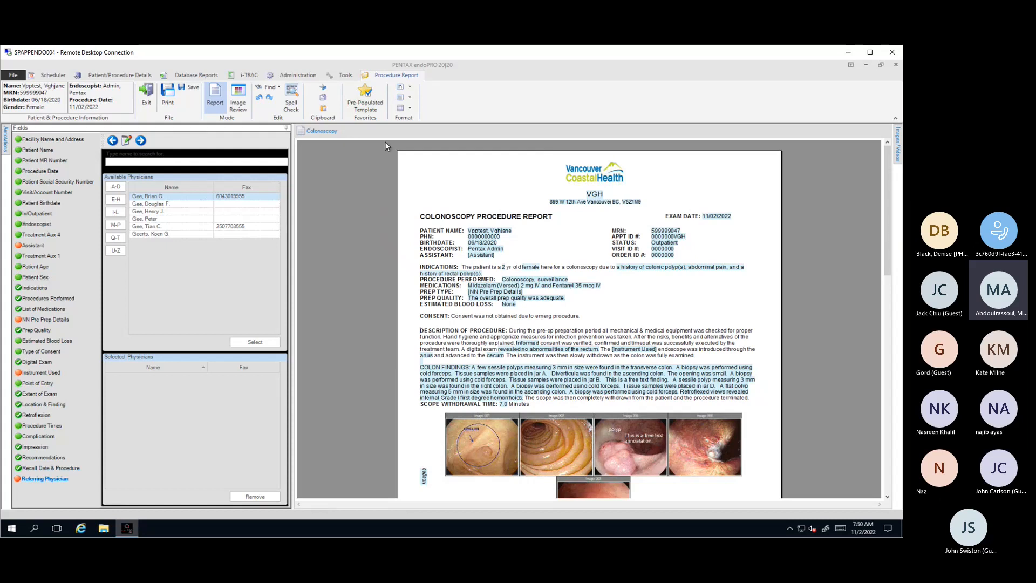
Step: Save the colonoscopy report and eSign it with the signer's username and account password
left_click(195, 94)
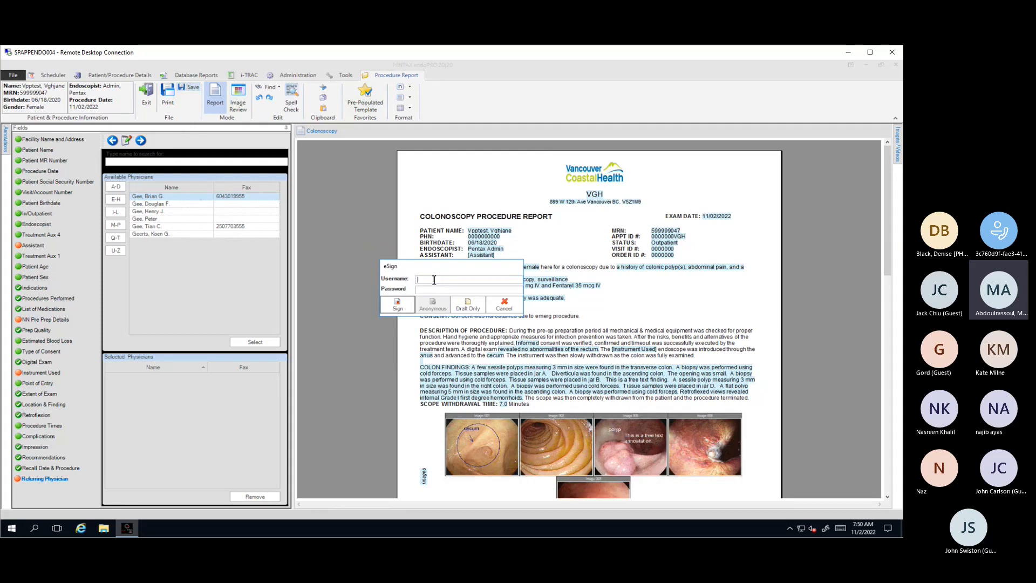
type("MA1704_SA********")
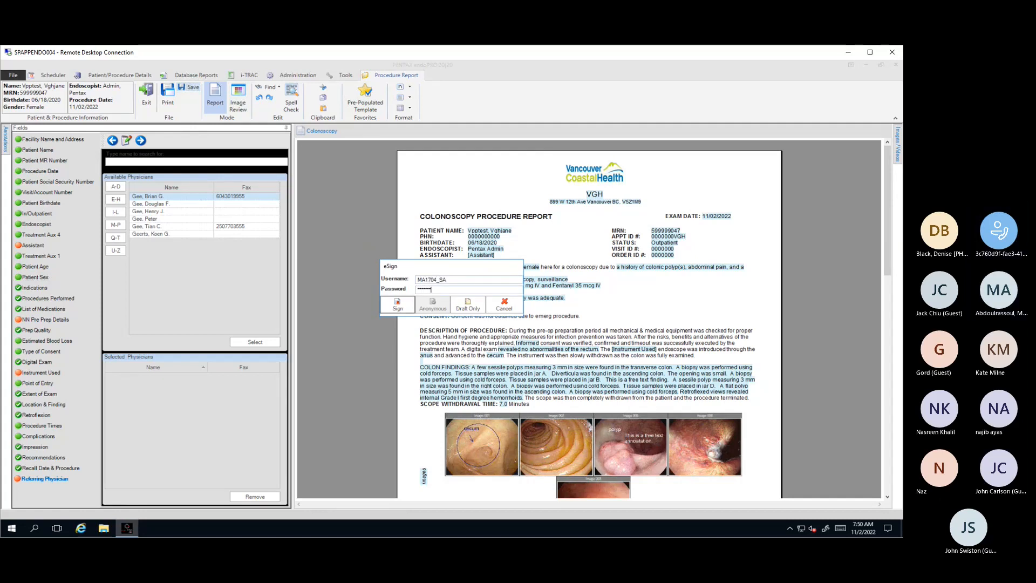
type("*")
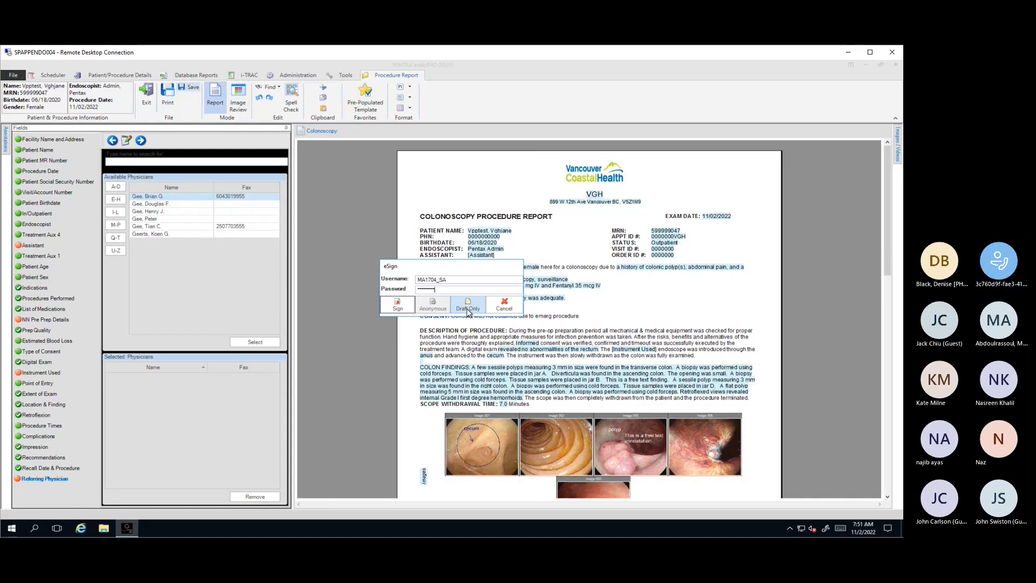
left_click(399, 312)
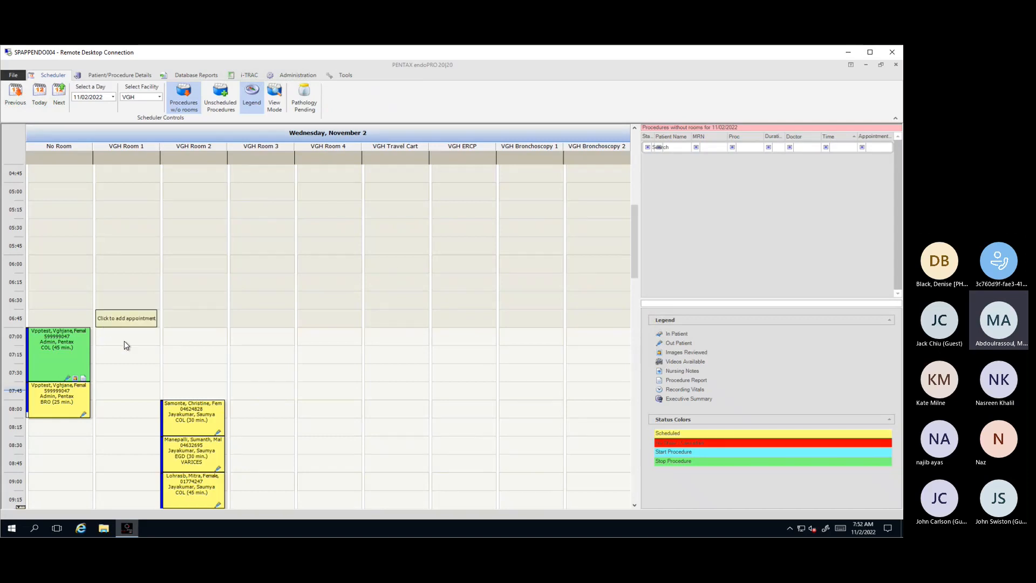
Step: Reopen the procedure report of the completed 07:00 colonoscopy and edit the signed document through an addendum
right_click(75, 351)
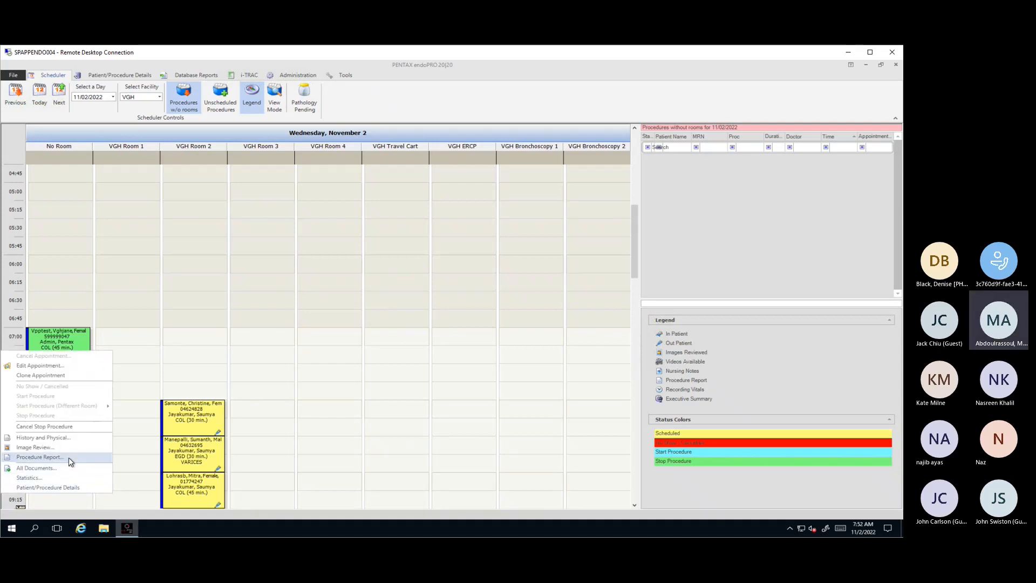
right_click(63, 338)
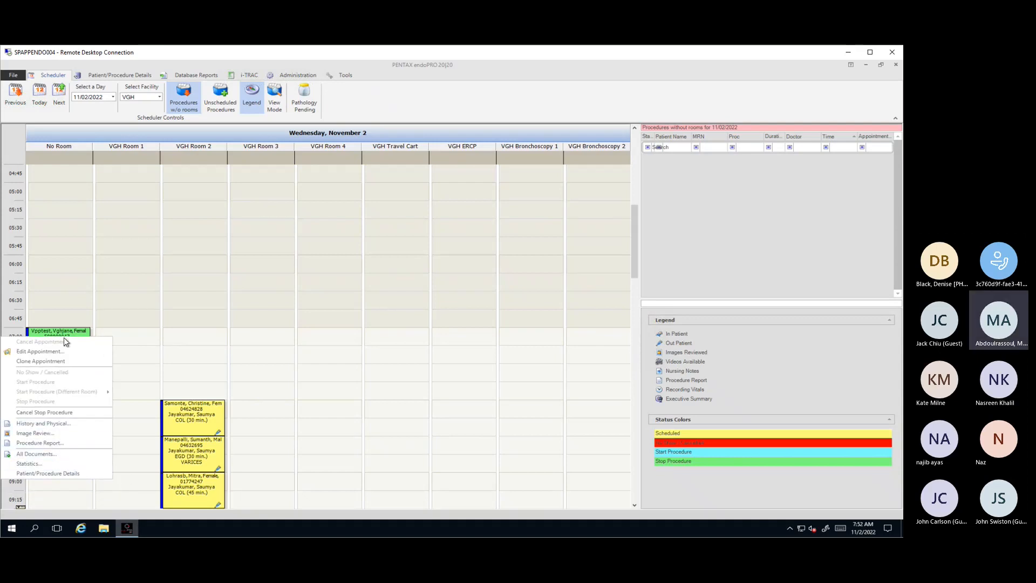
left_click(59, 442)
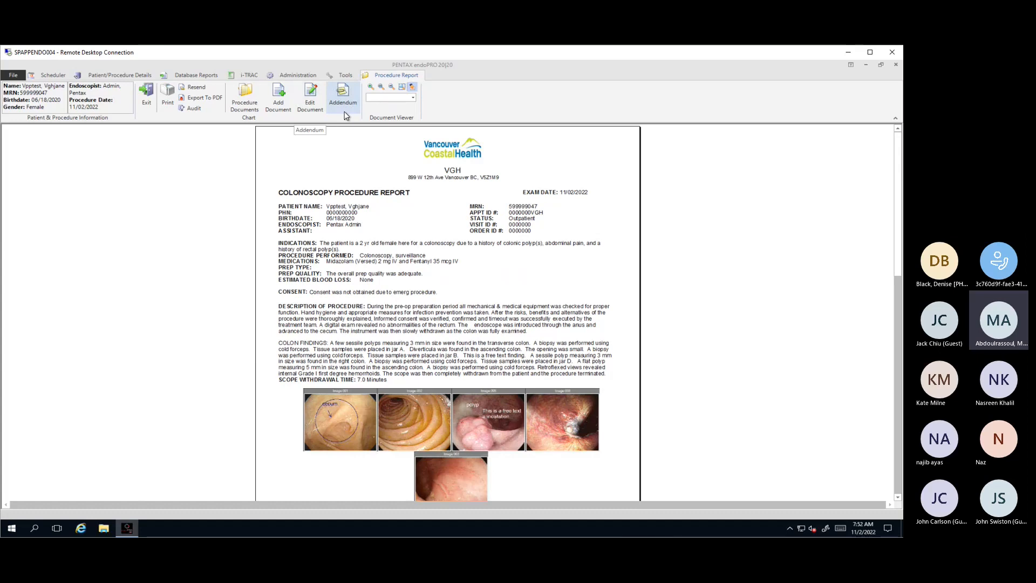
left_click(311, 97)
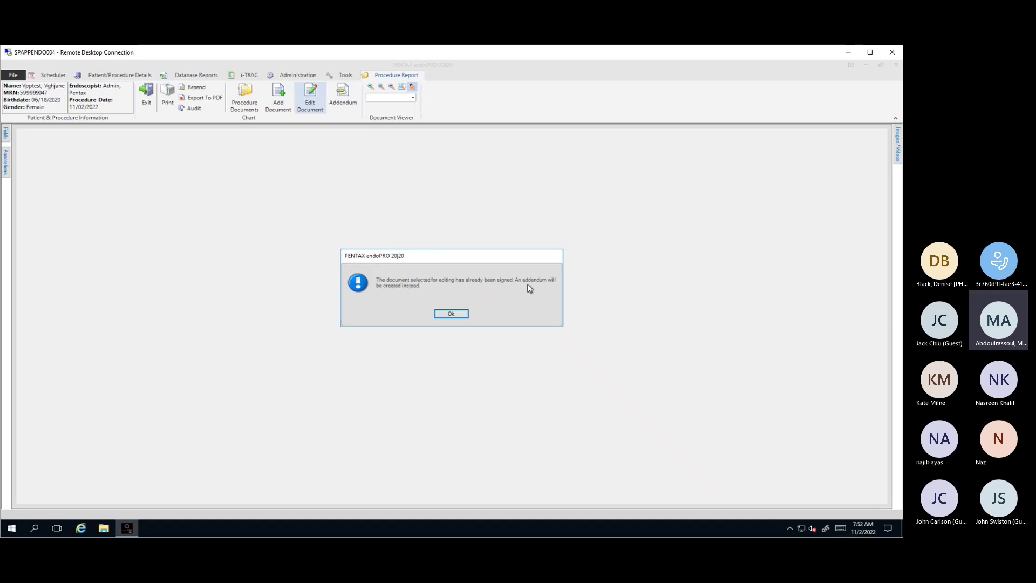
left_click(455, 314)
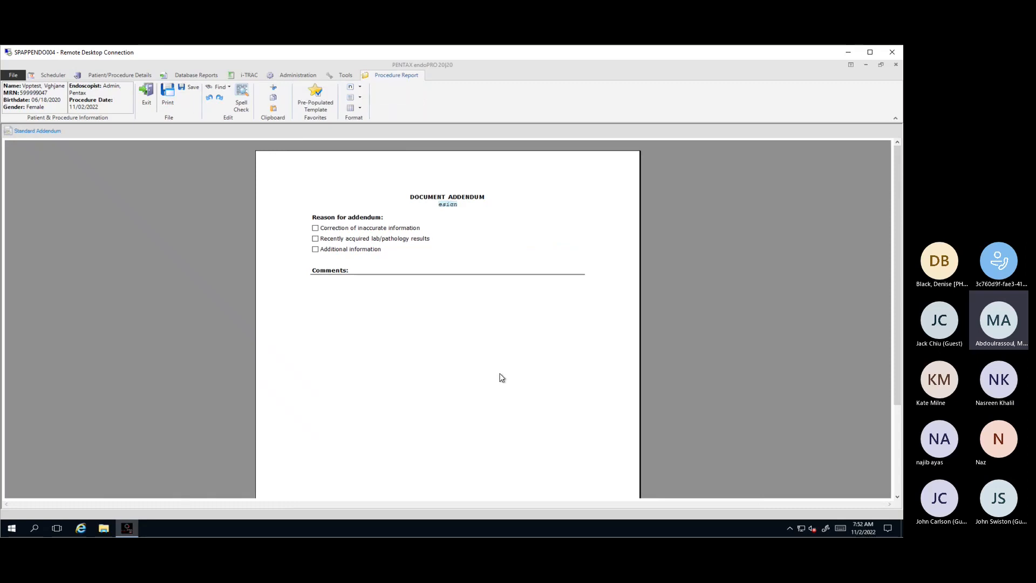
Step: Mark the addendum reason as "Correction of inaccurate information" and enter the comment "This is a test addendum."
left_click(315, 229)
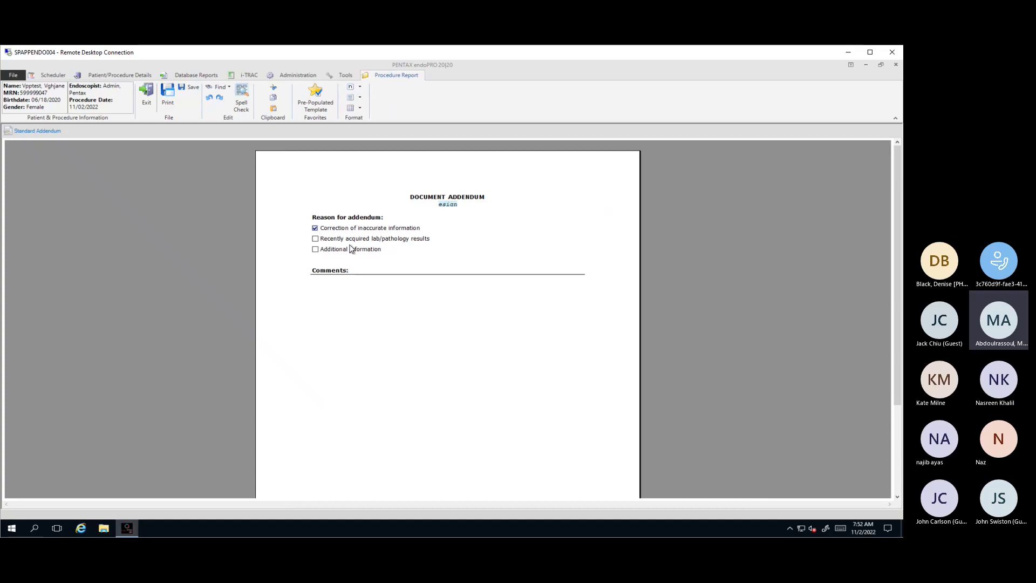
left_click(391, 268)
type("This is a test addendum.")
Step: Save the addendum and eSign it with the signer's username and account password
left_click(193, 88)
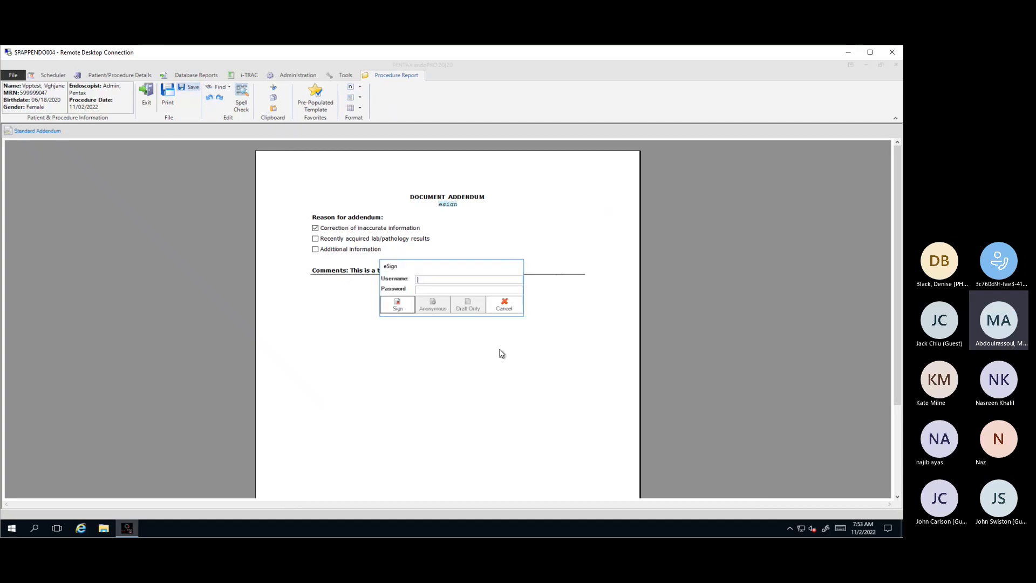
type("MA1704_SA")
key("Tab")
type("•")
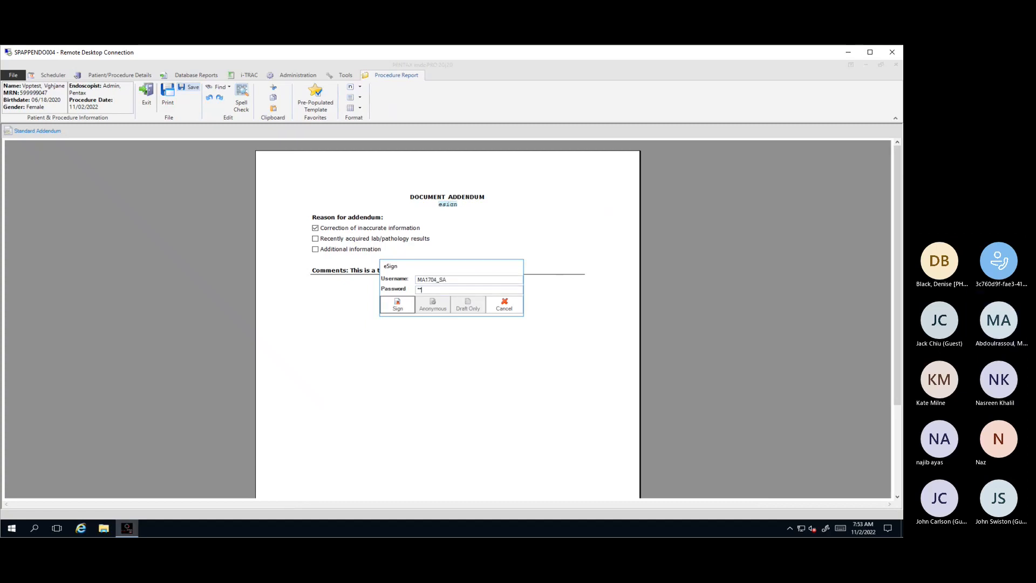
type("•••••")
left_click(391, 310)
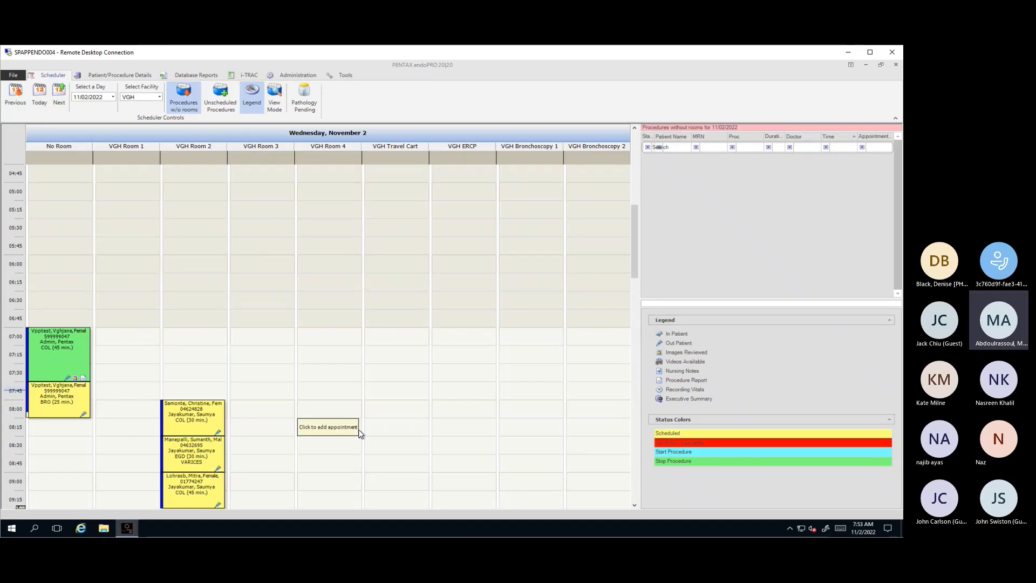
Step: Review the colonoscopy's procedure report through to the Document Addendum on its last page, and return to the schedule
right_click(74, 352)
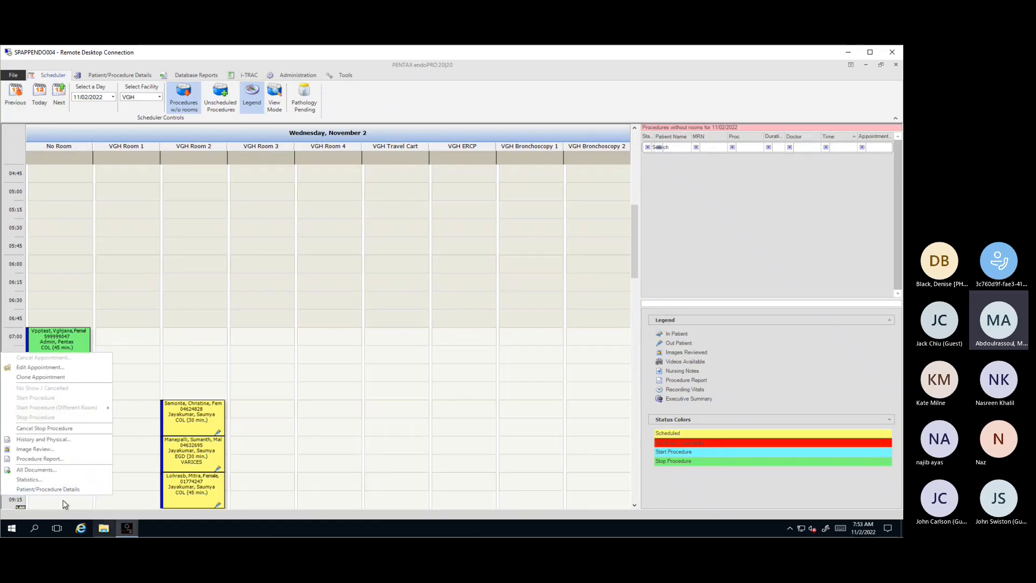
left_click(46, 459)
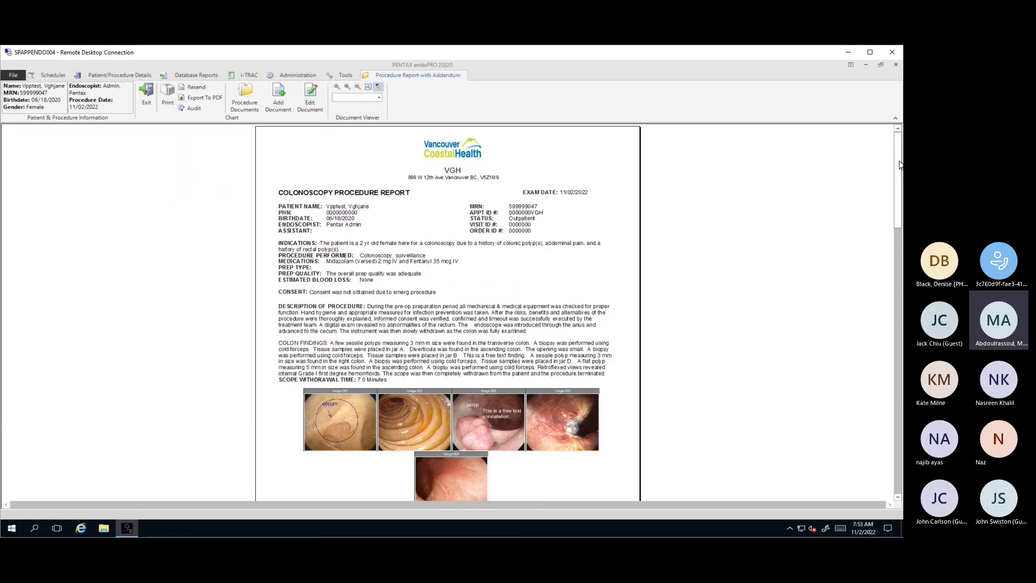
scroll(903, 205, "down", 3)
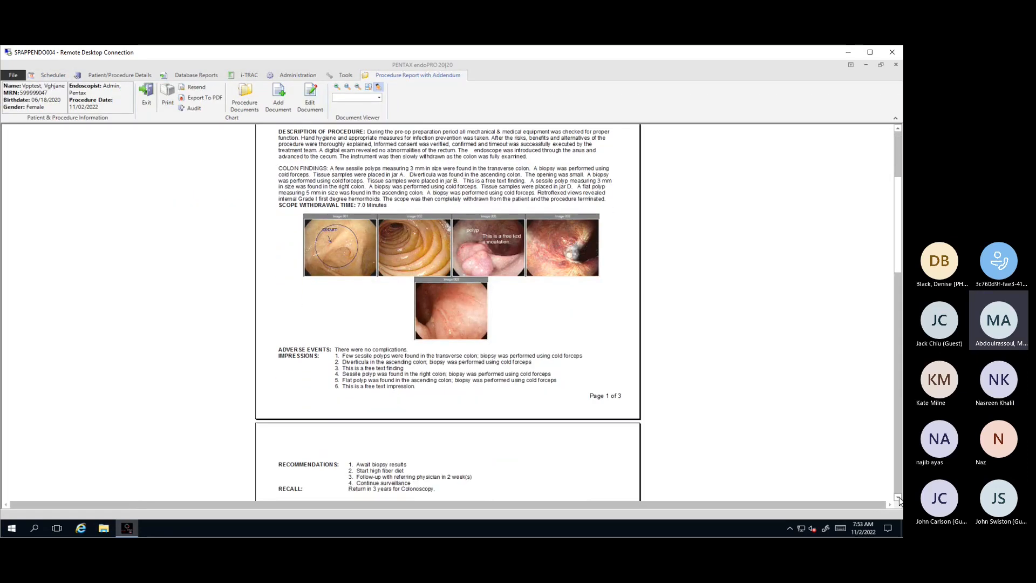
left_click(898, 498)
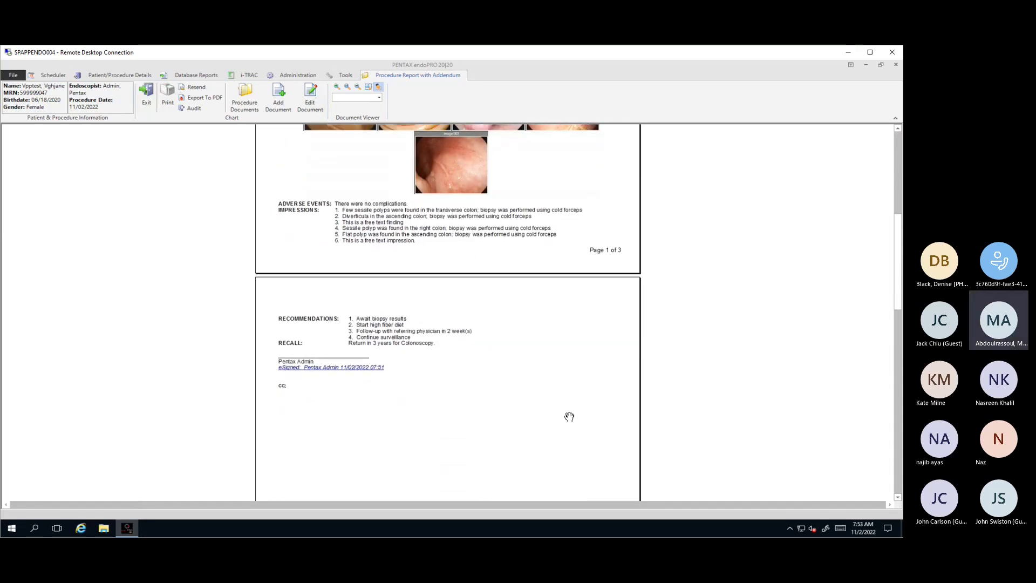
left_click(898, 497)
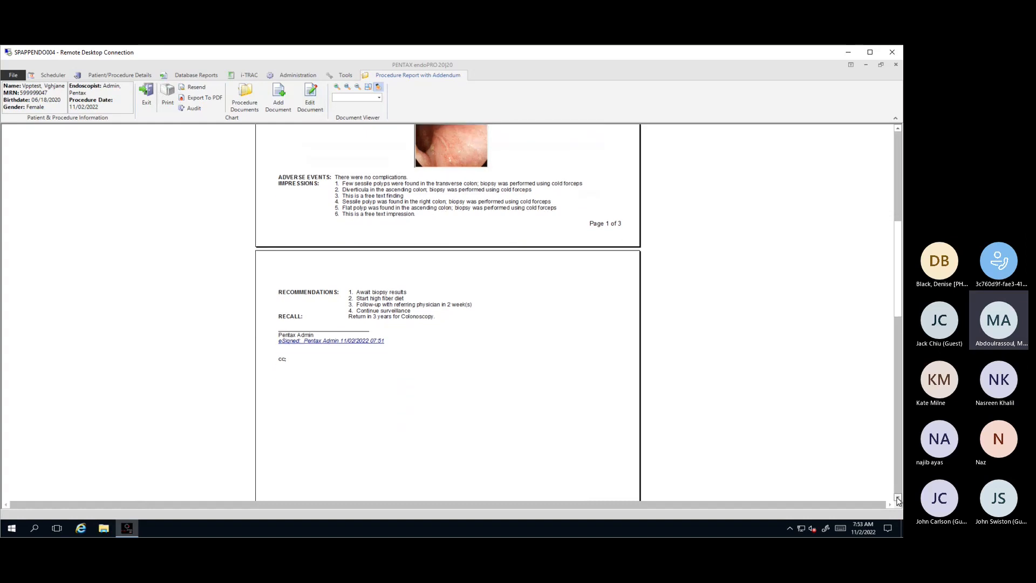
left_click(899, 498)
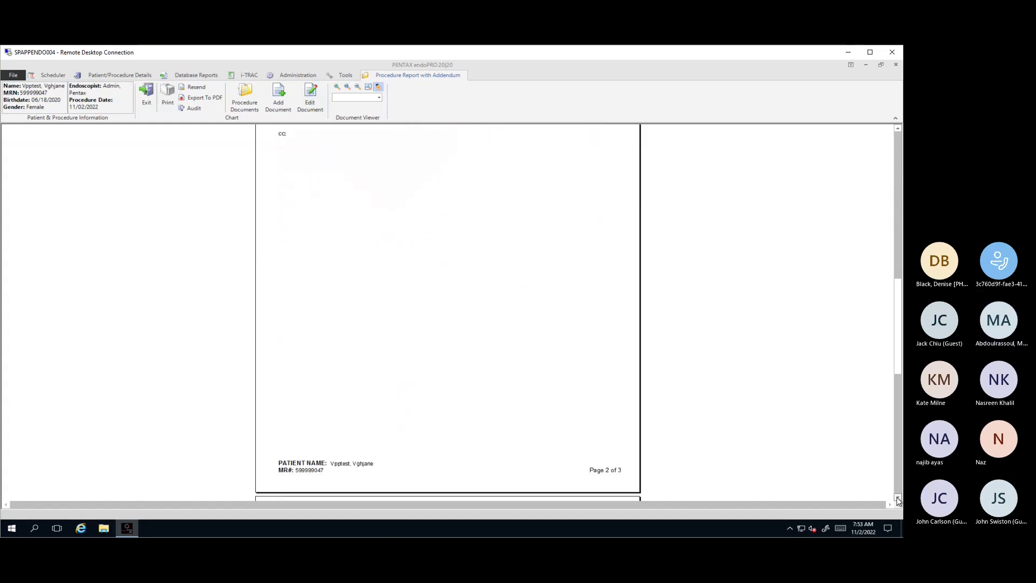
left_click(898, 499)
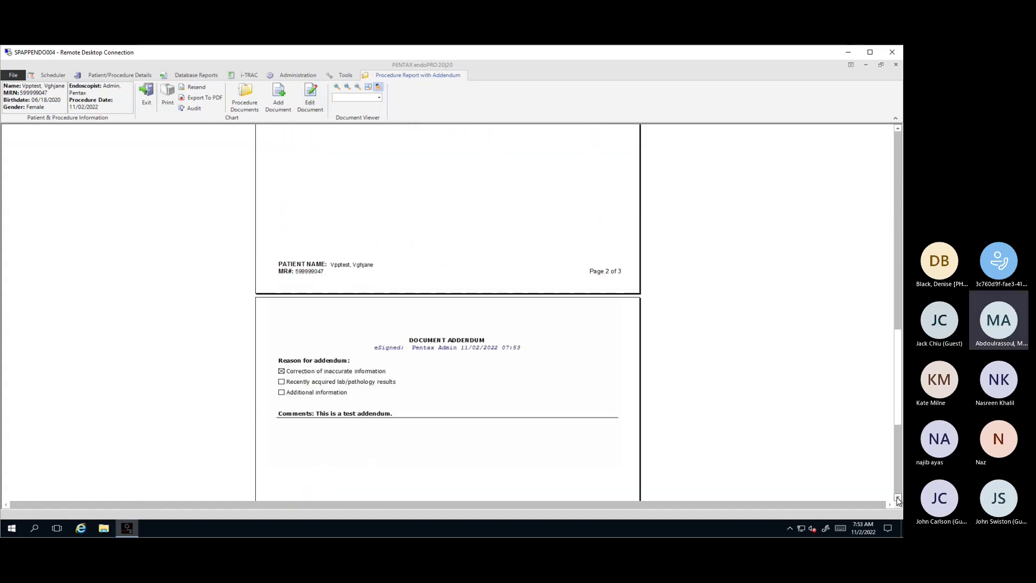
left_click(898, 499)
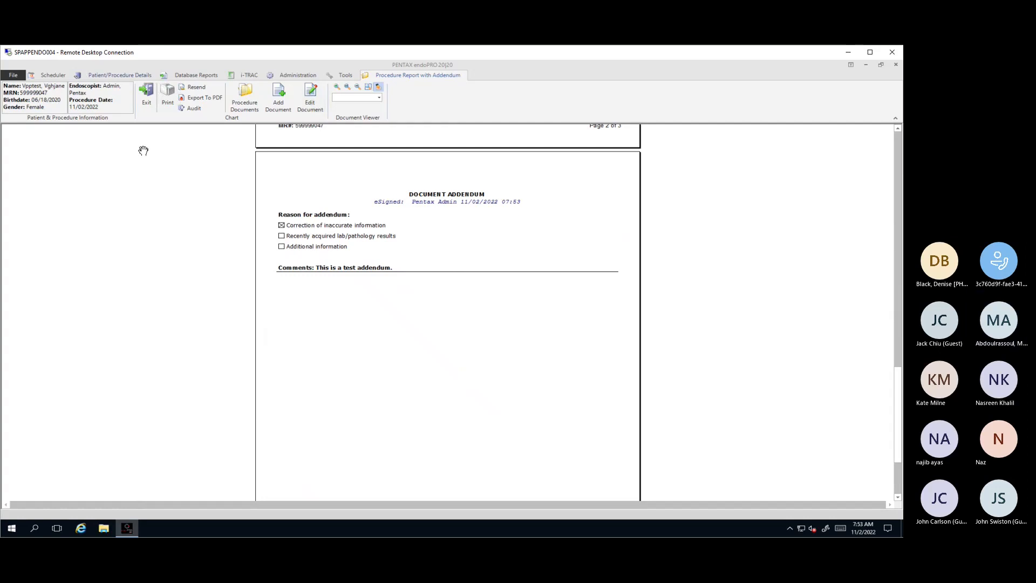
left_click(146, 104)
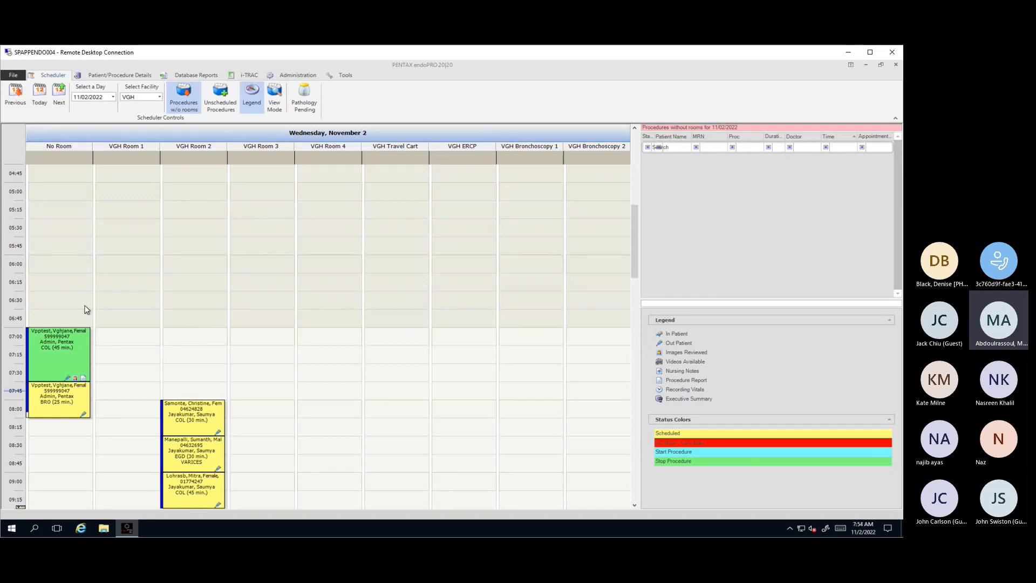
Step: Clone the completed 07:00 colonoscopy appointment with procedure type COL (Colonoscopy) and save it
right_click(49, 342)
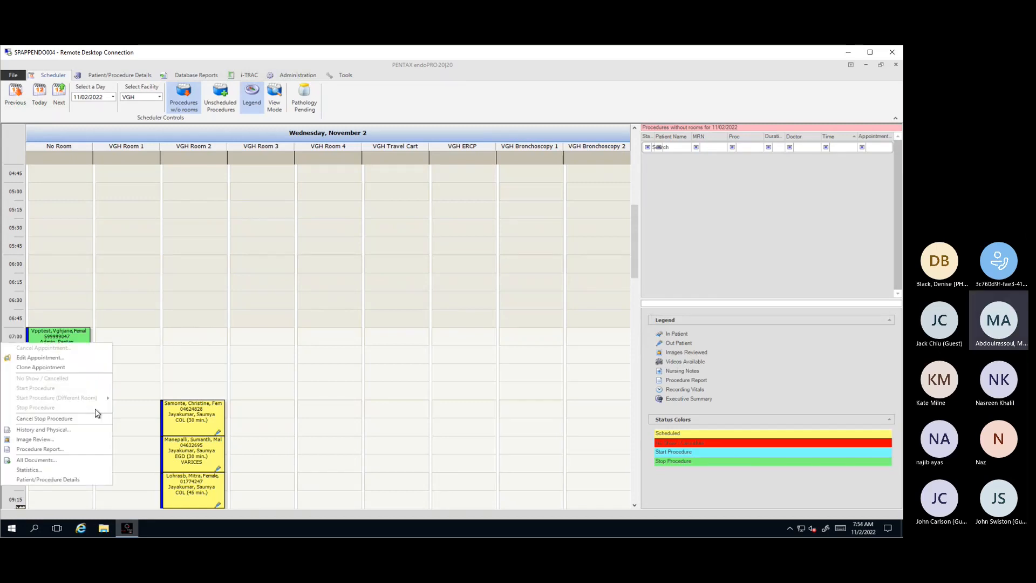
left_click(60, 368)
left_click(366, 311)
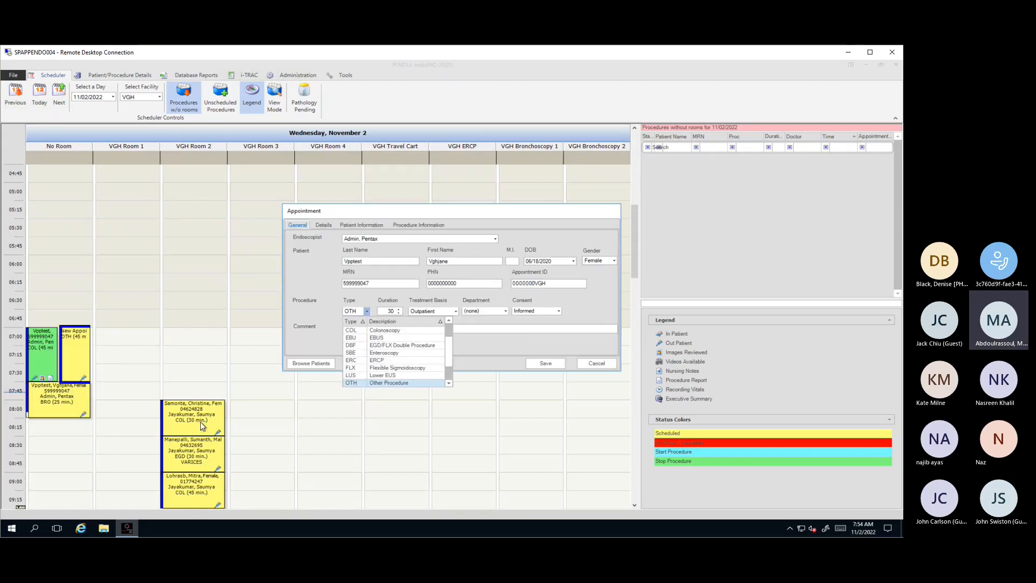
left_click(427, 331)
left_click(544, 363)
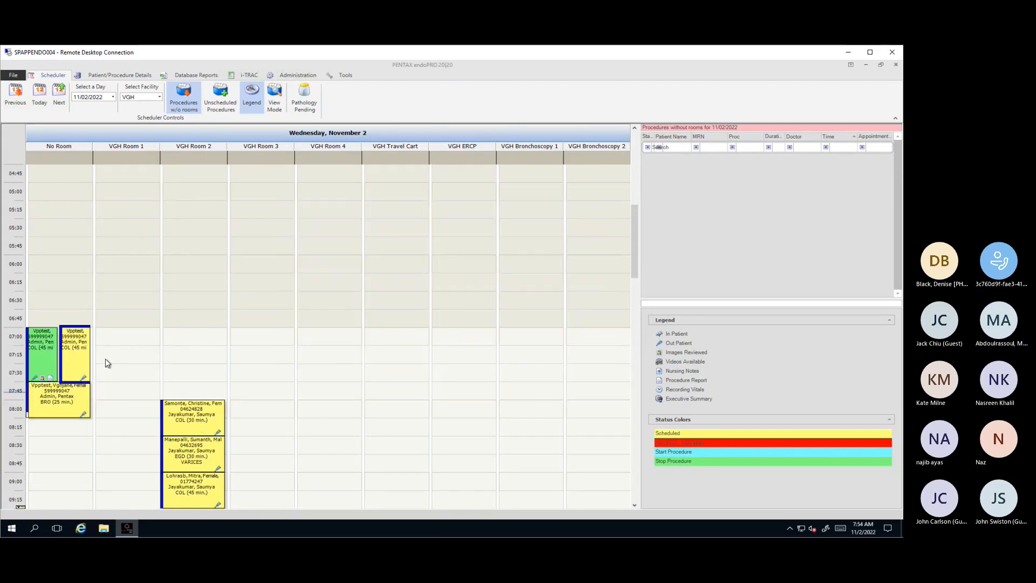
Step: Start and stop the procedure for the cloned colonoscopy appointment
right_click(81, 359)
left_click(55, 401)
right_click(81, 394)
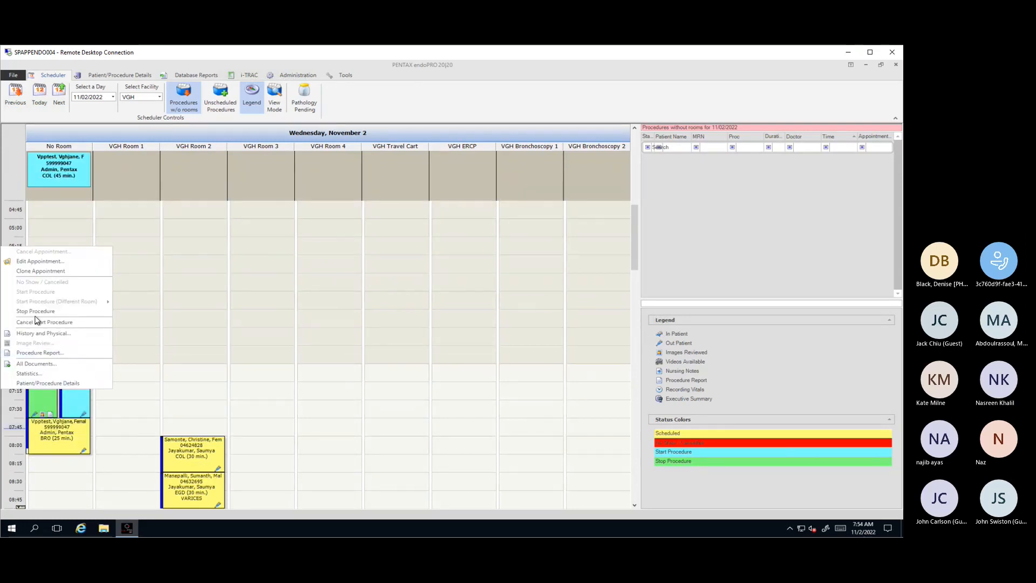
left_click(66, 352)
Step: Open the image review of the cloned colonoscopy and select Image001, Image002 and Image003
right_click(66, 352)
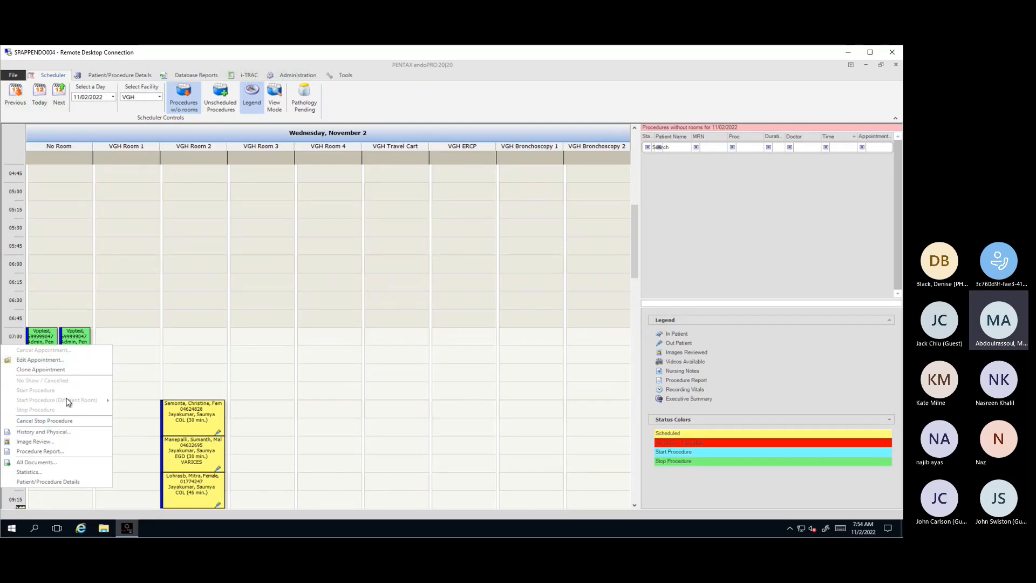
left_click(35, 442)
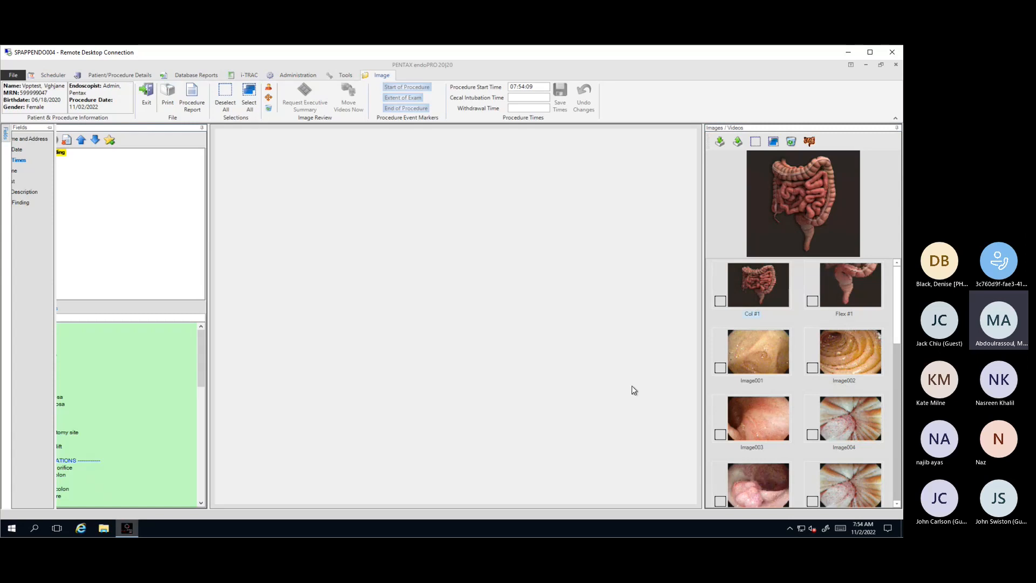
left_click(812, 368)
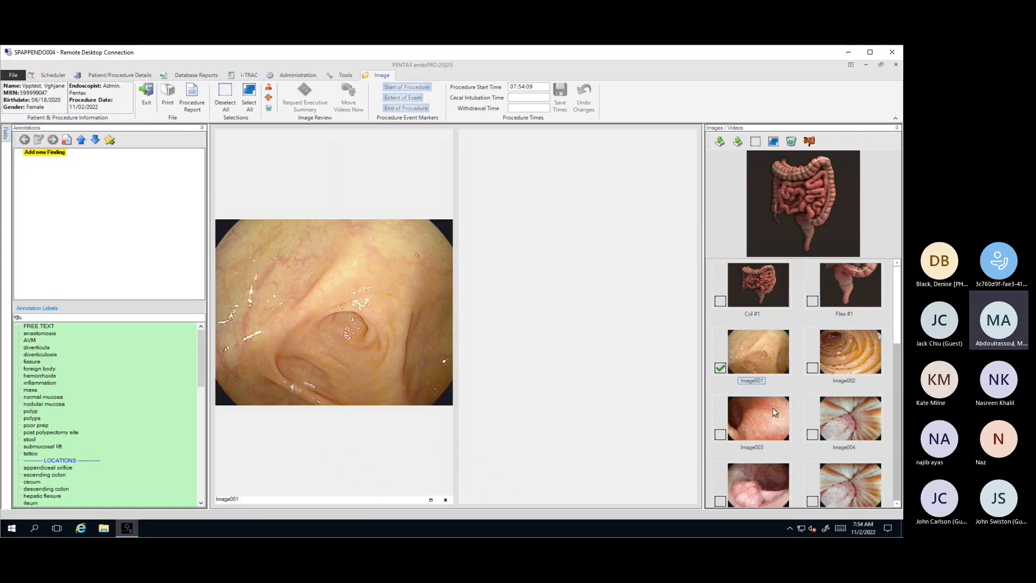
left_click(720, 435)
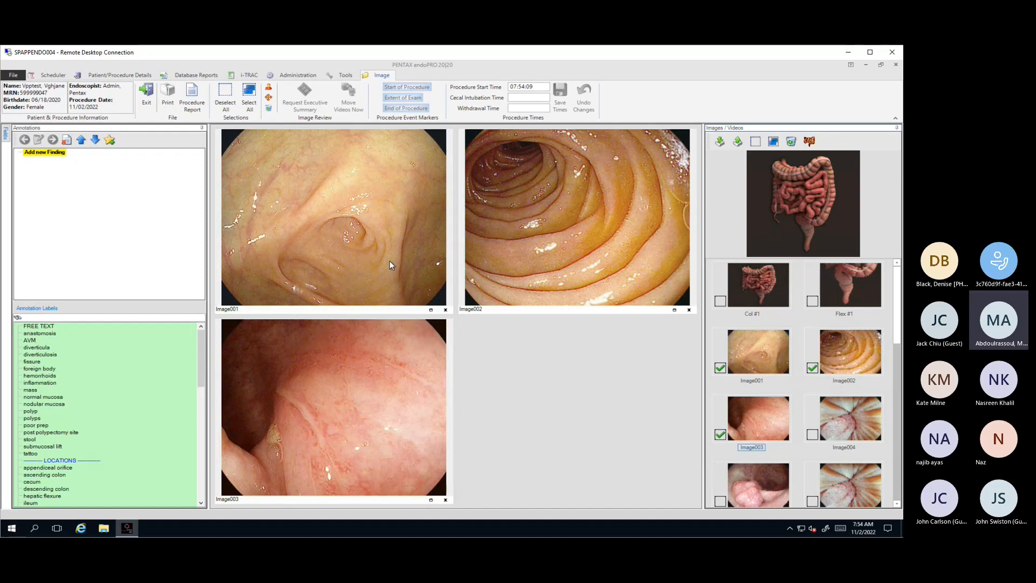
Step: Generate the procedure report from the Colonoscopy template with the "Train Session 3" favorite
left_click(194, 107)
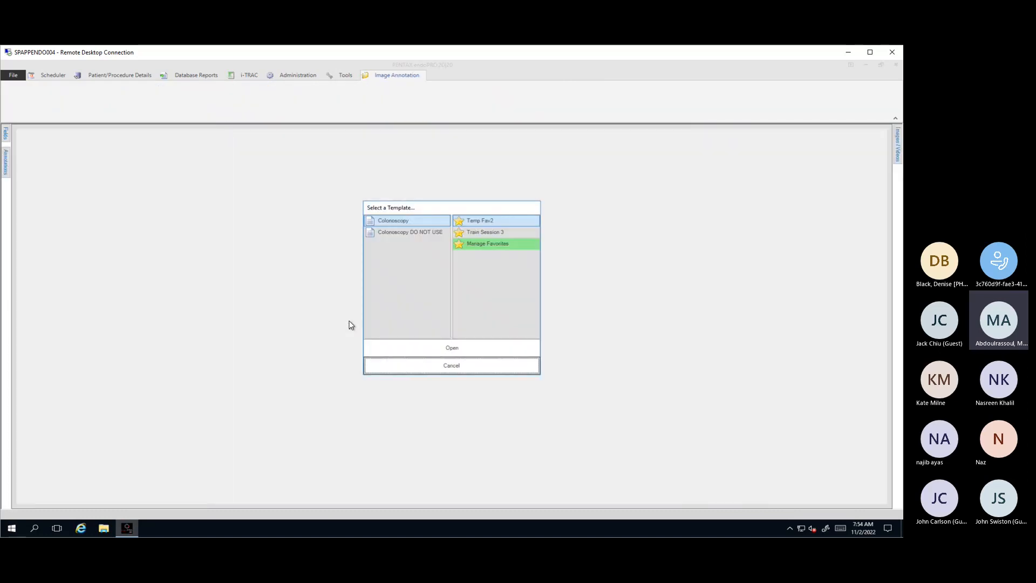
left_click(486, 233)
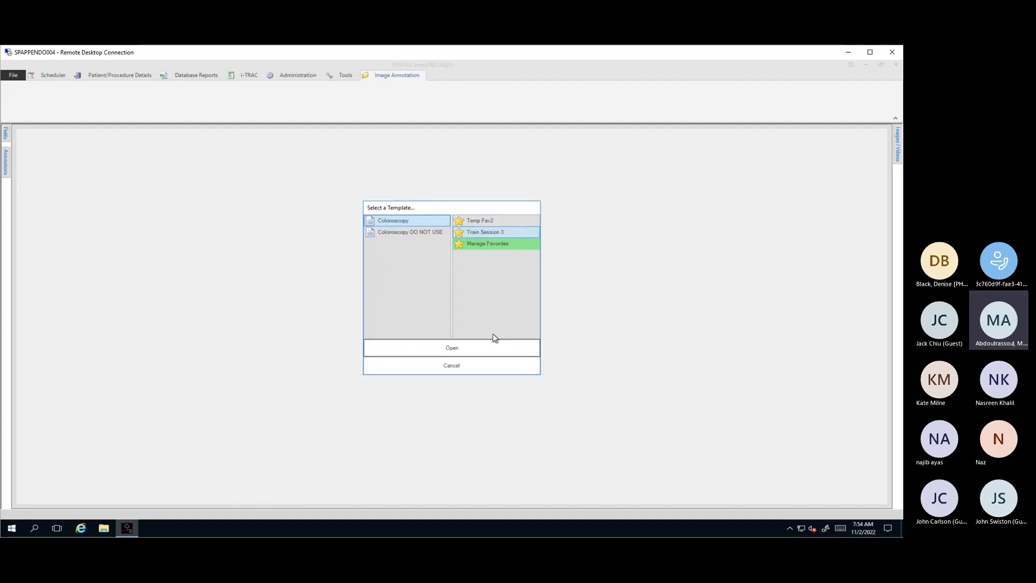
left_click(448, 349)
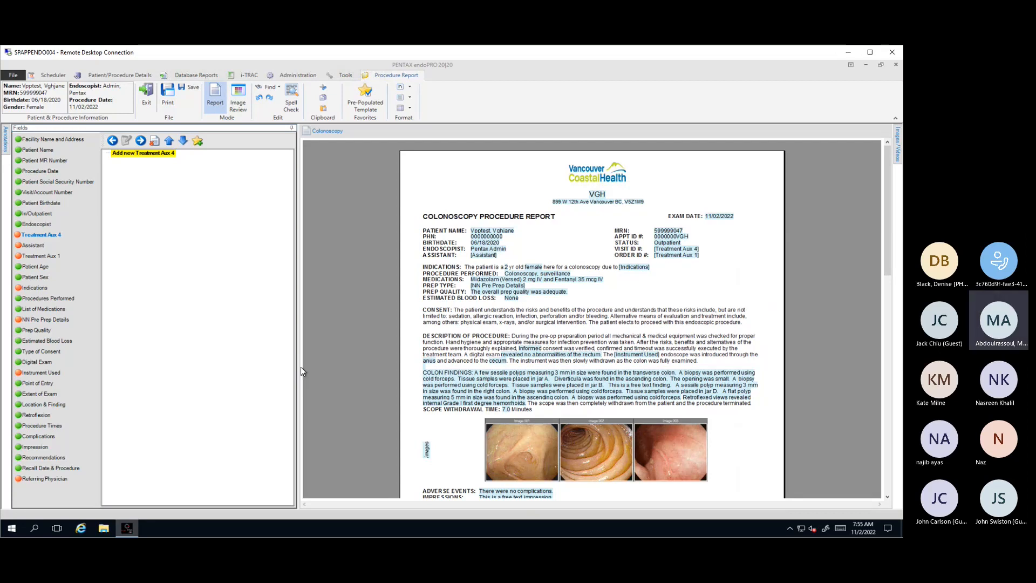
Step: Delete the "diverticula, ascending colon" finding from the report's Location & Finding field
left_click(46, 404)
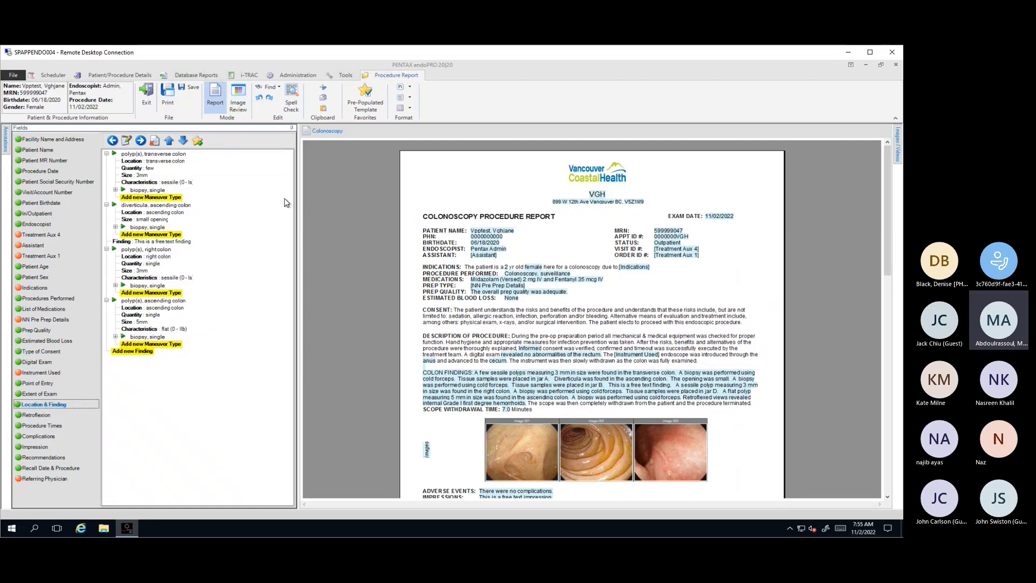
left_click(156, 205)
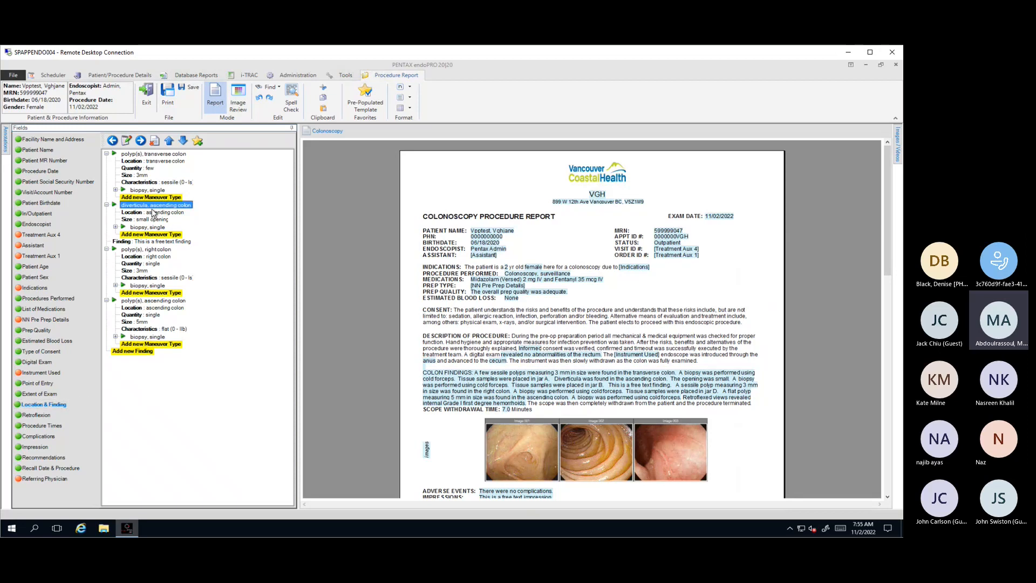
left_click(154, 142)
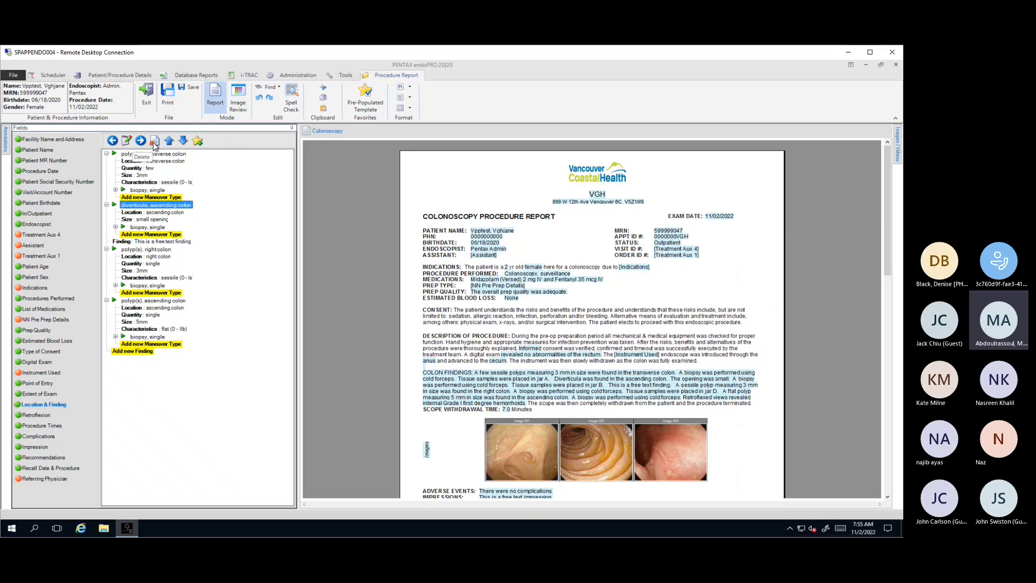